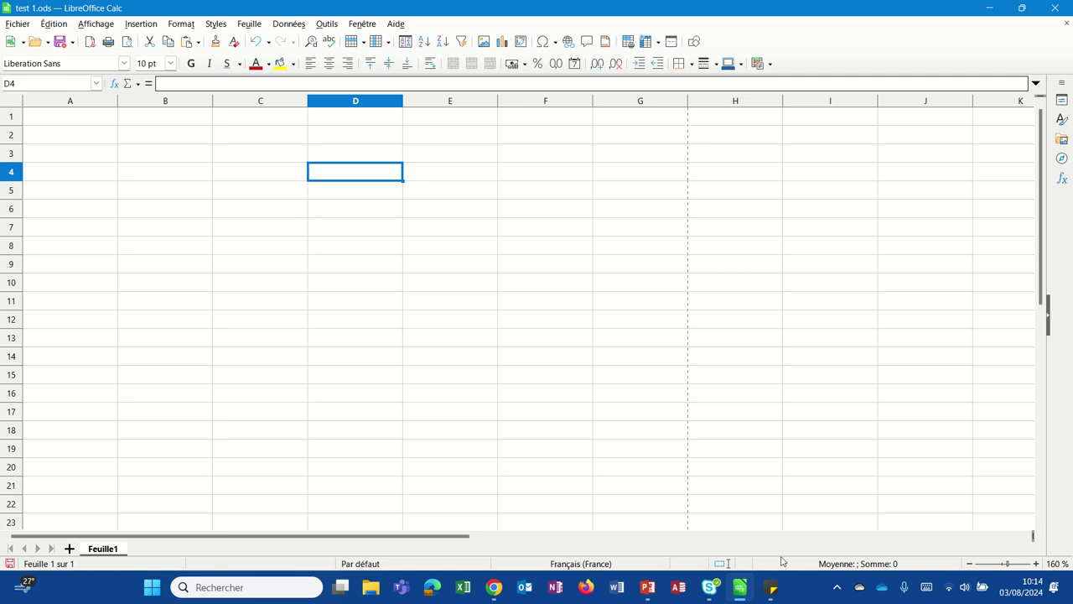
Step: Enter 3 in B4, 4 in C4, and the label addition in E4
left_click(162, 181)
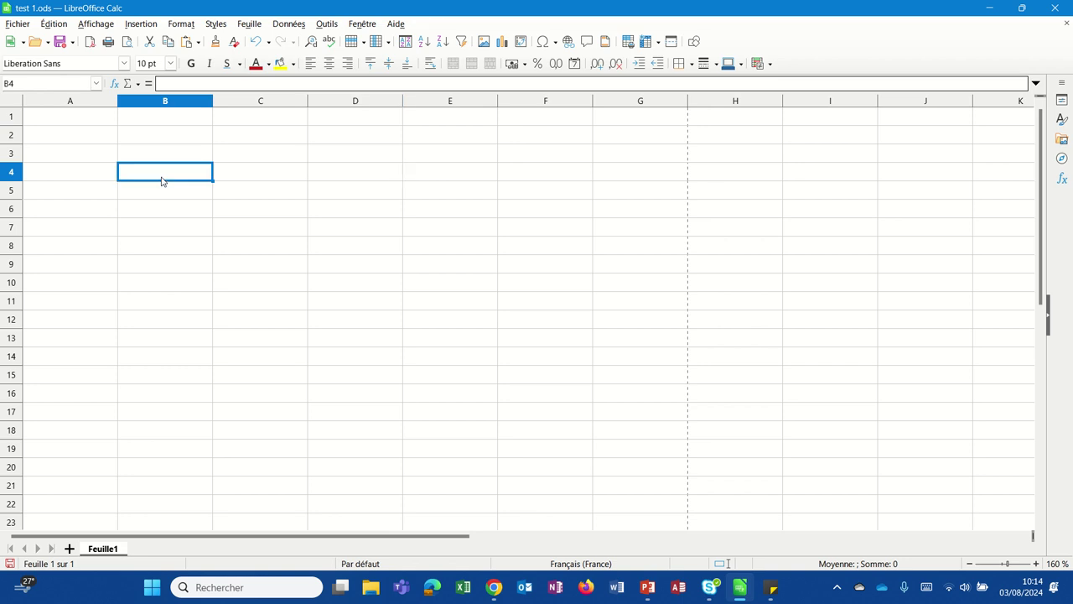
type("3")
key("Tab")
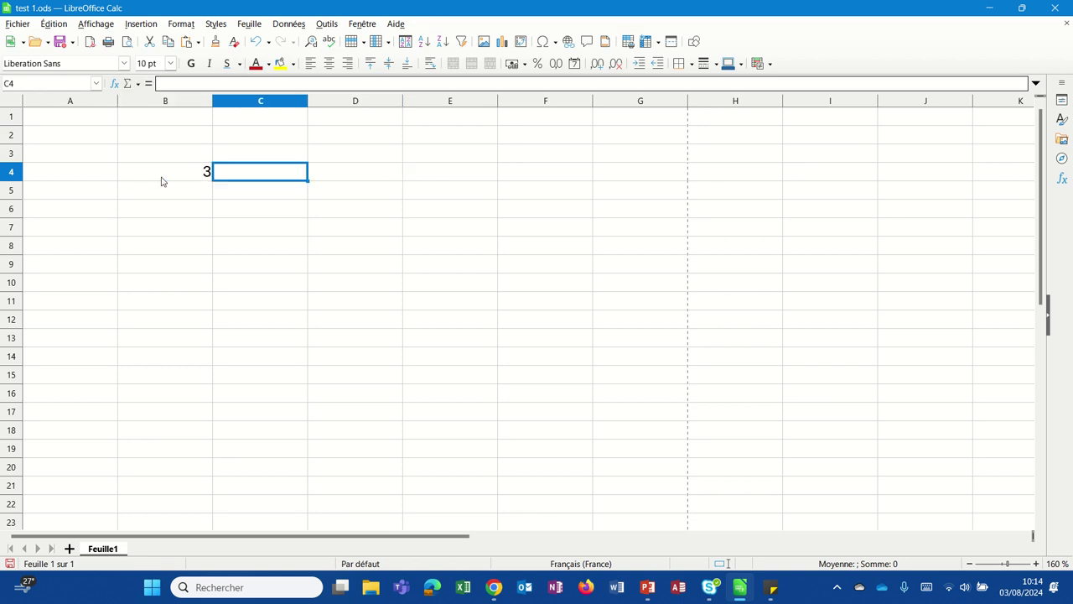
type("4")
key("Tab")
key("Tab")
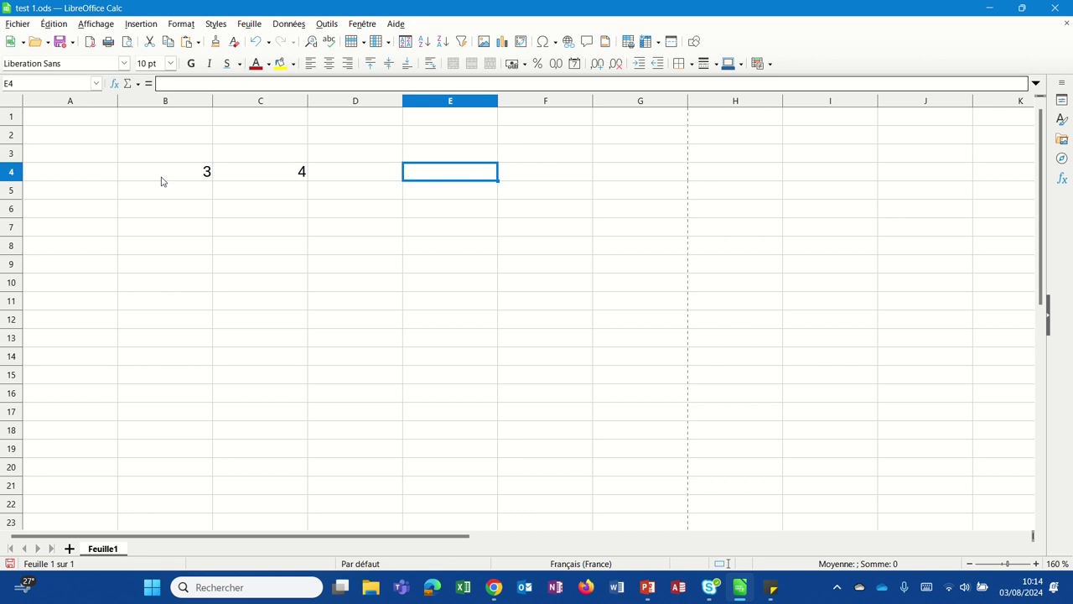
type("addition")
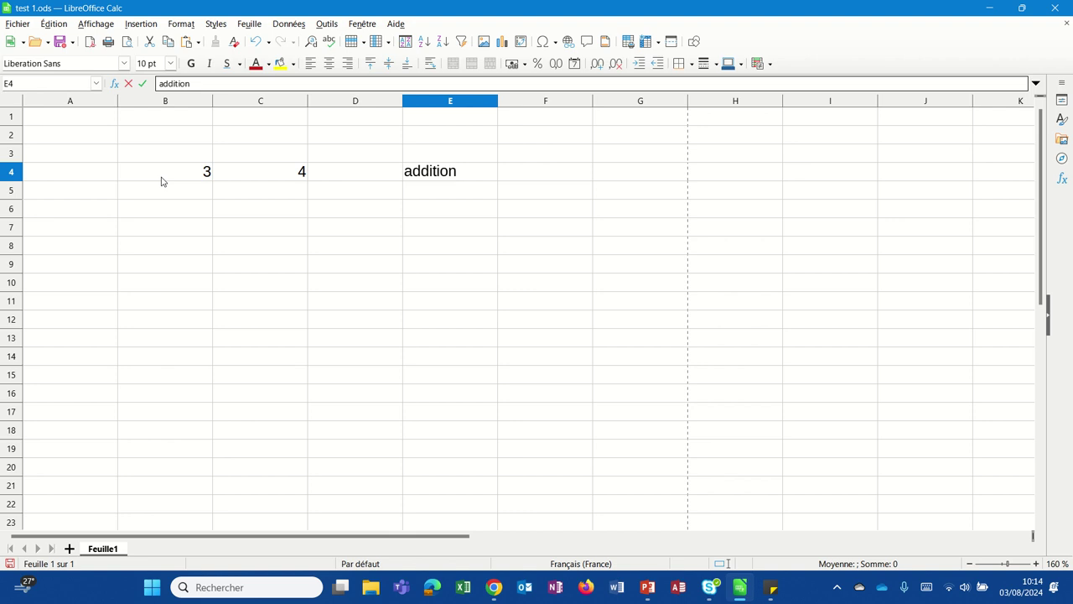
key("Tab")
Step: Enter =B4+C4 in F4 to sum the two numbers, giving 7
type("=")
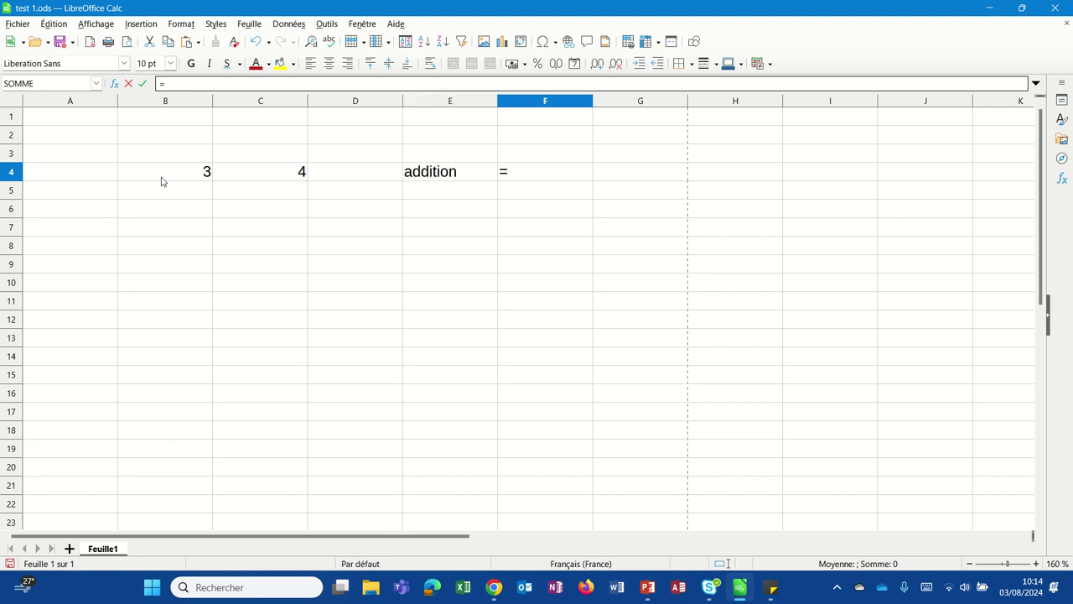
left_click(162, 182)
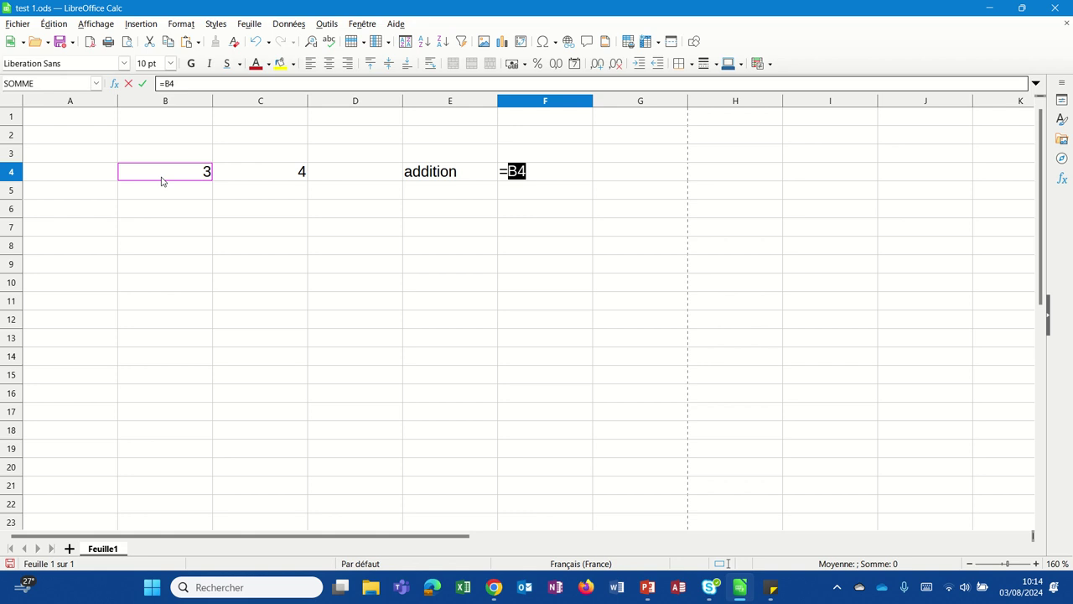
type("+")
left_click(245, 182)
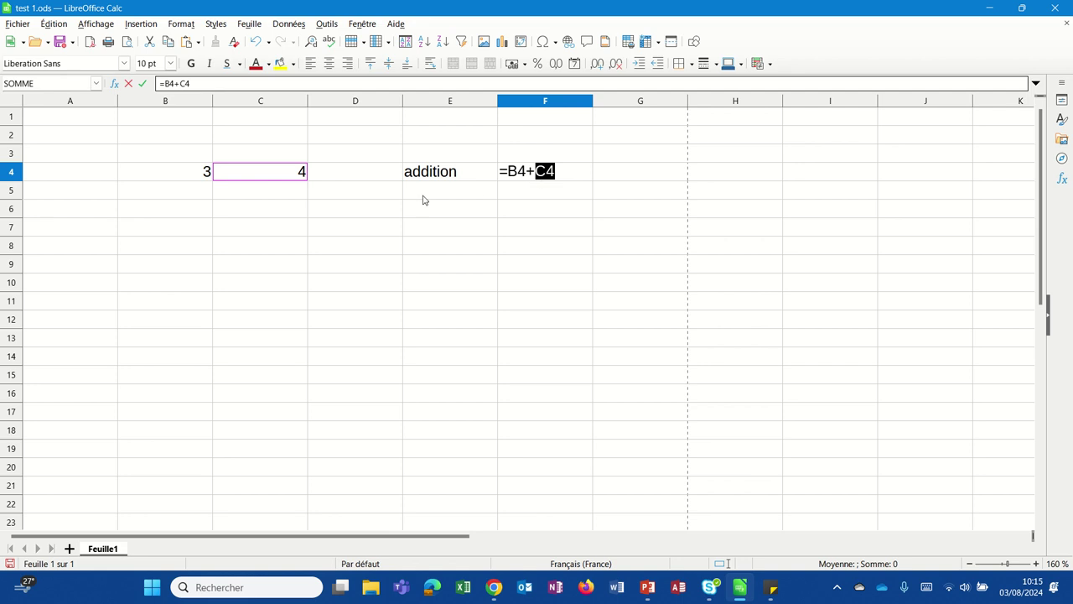
key("Return")
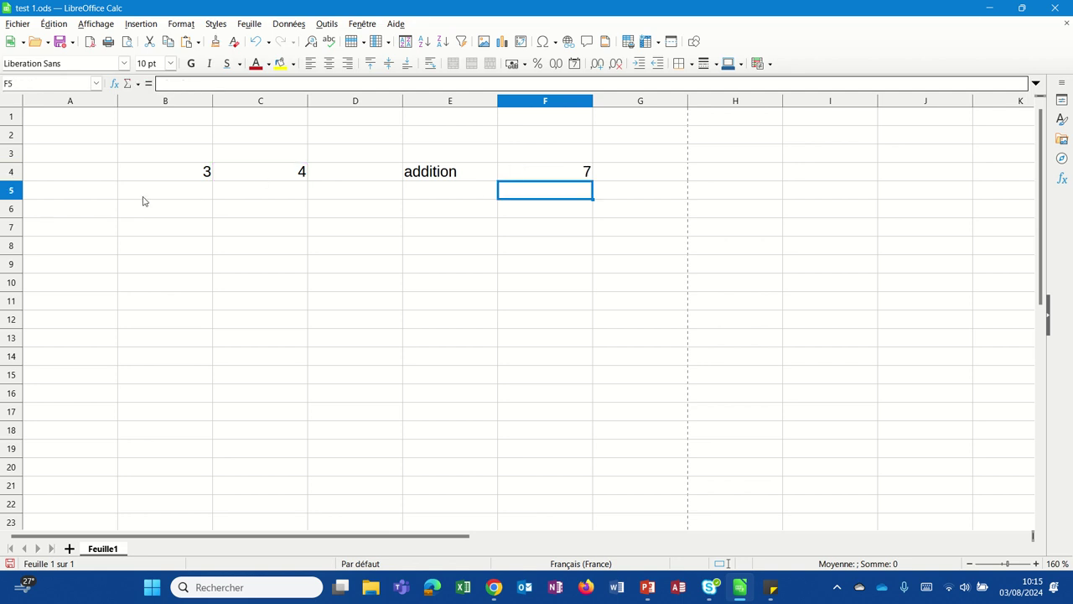
left_click(179, 178)
Step: Change B4 to 5 so the F4 sum becomes 9
type("5")
key("Return")
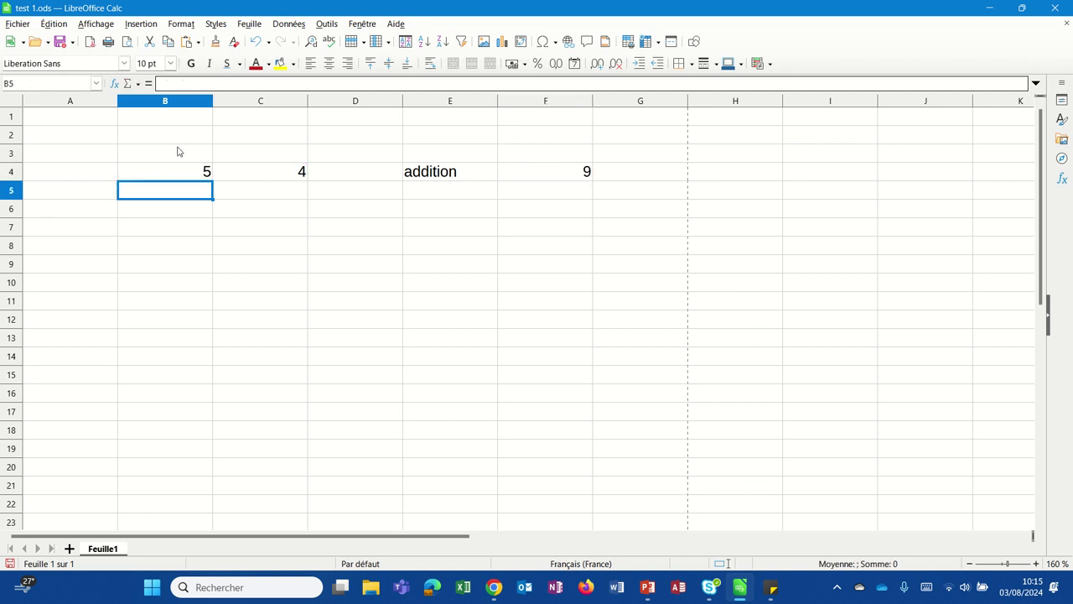
left_click(524, 173)
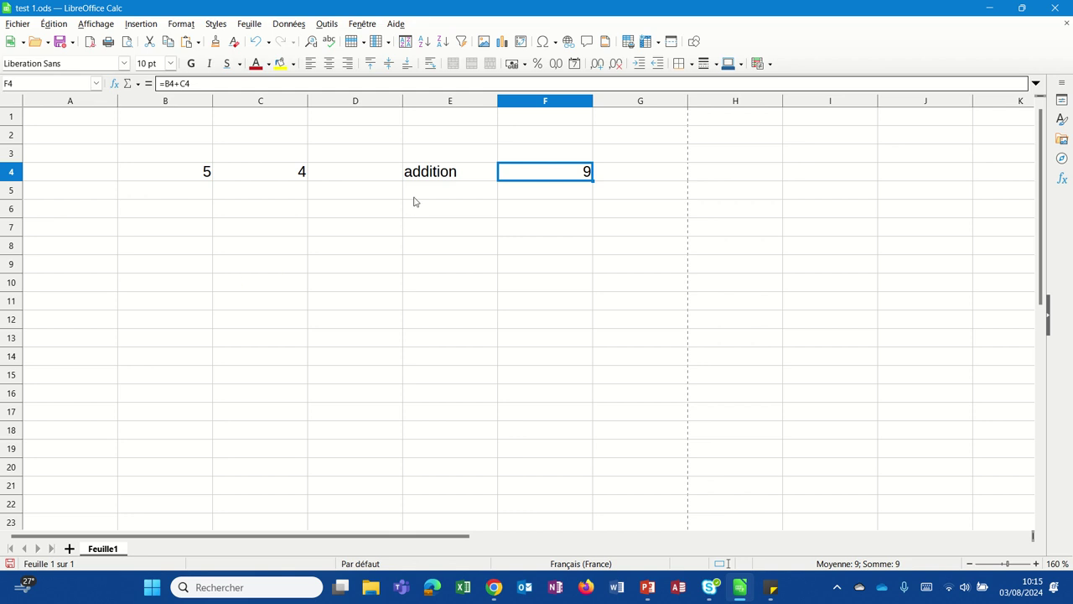
Step: Relabel E4 as Addition (+) and start the Soustraction (-) label in E5
left_click(462, 180)
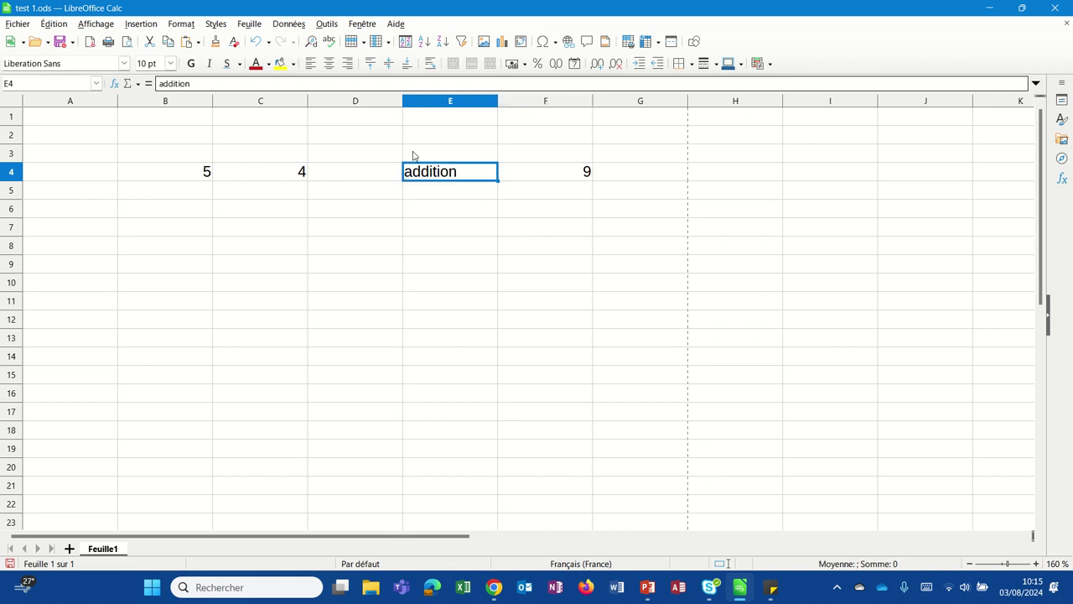
double_click(426, 171)
type("(")
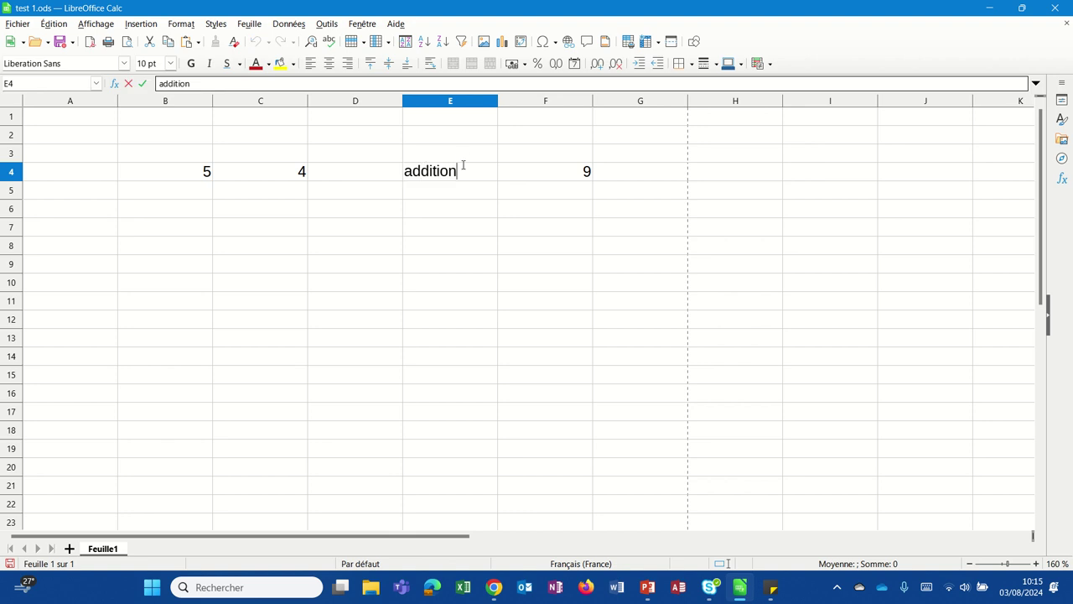
type("+)")
key("Return")
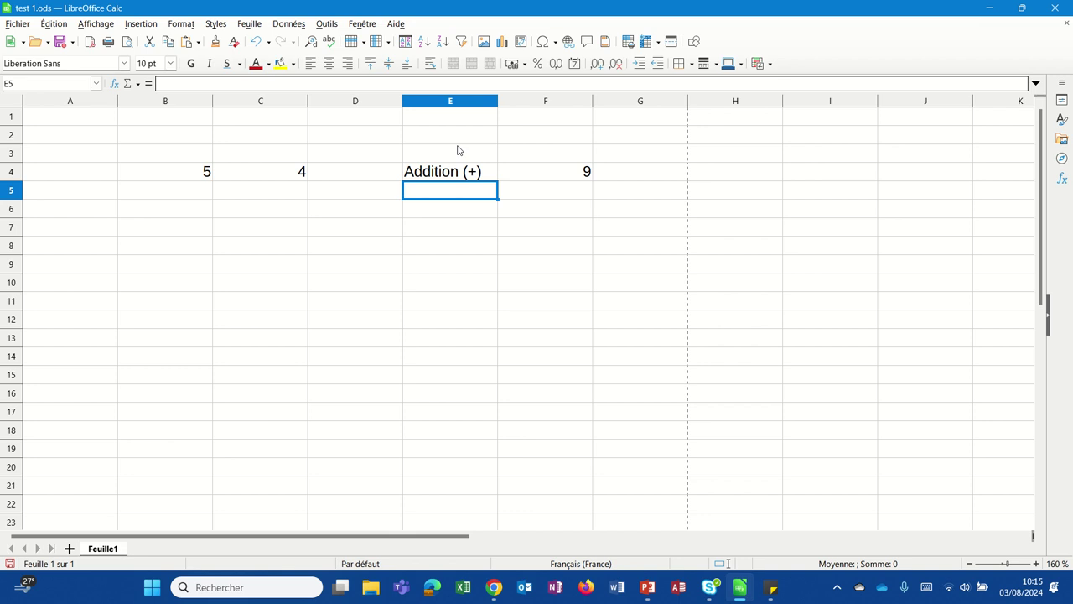
type("Soustract")
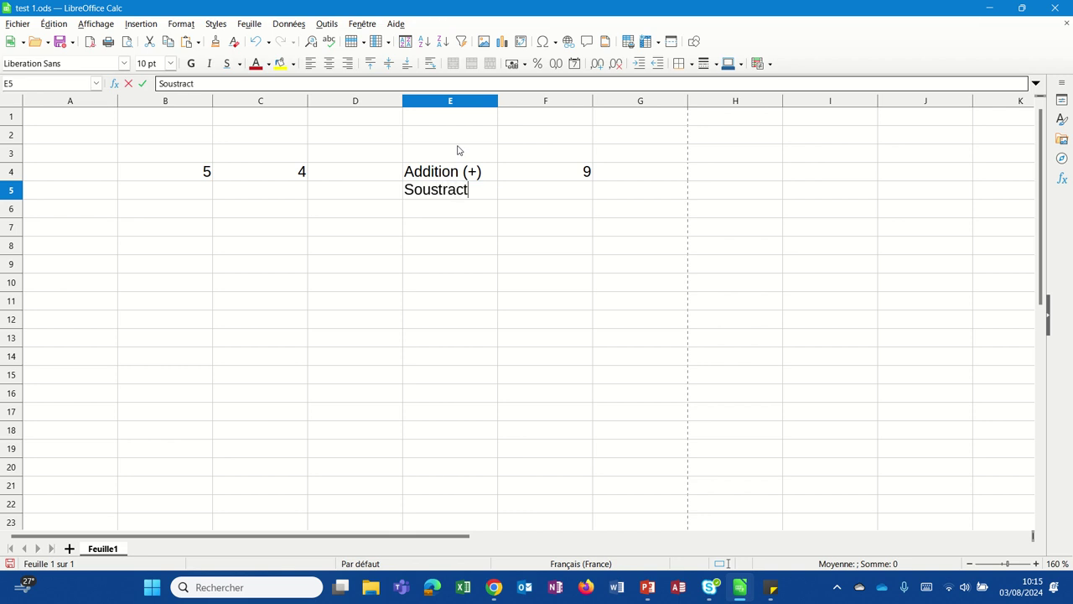
type("ion (-)")
Step: Enter =B4-C4 in F5 to show 1, and widen column E to fit the labels
key("Tab")
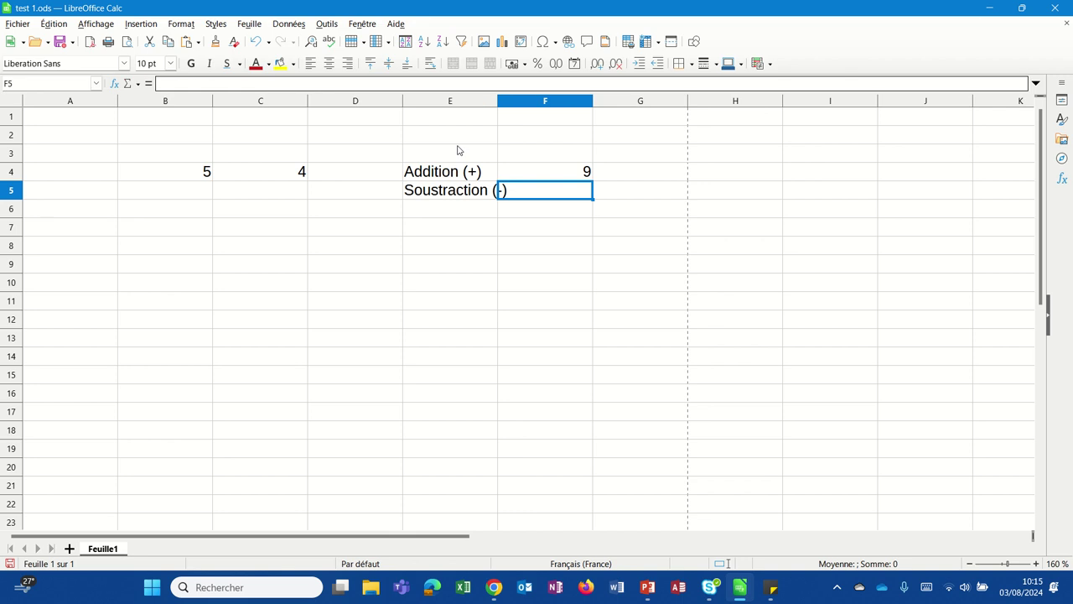
type("=")
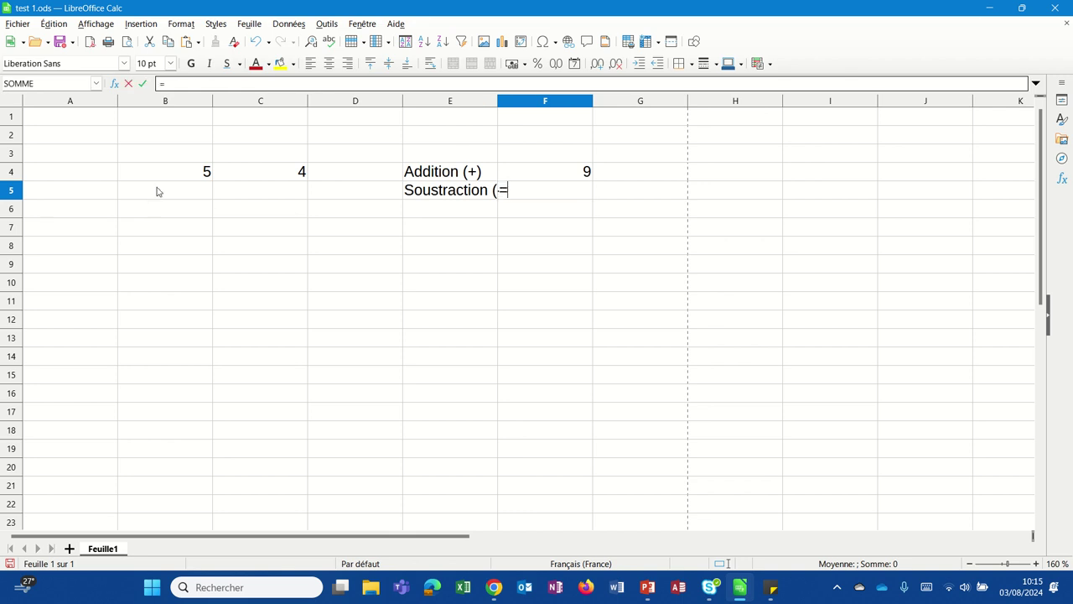
left_click(159, 180)
type("-")
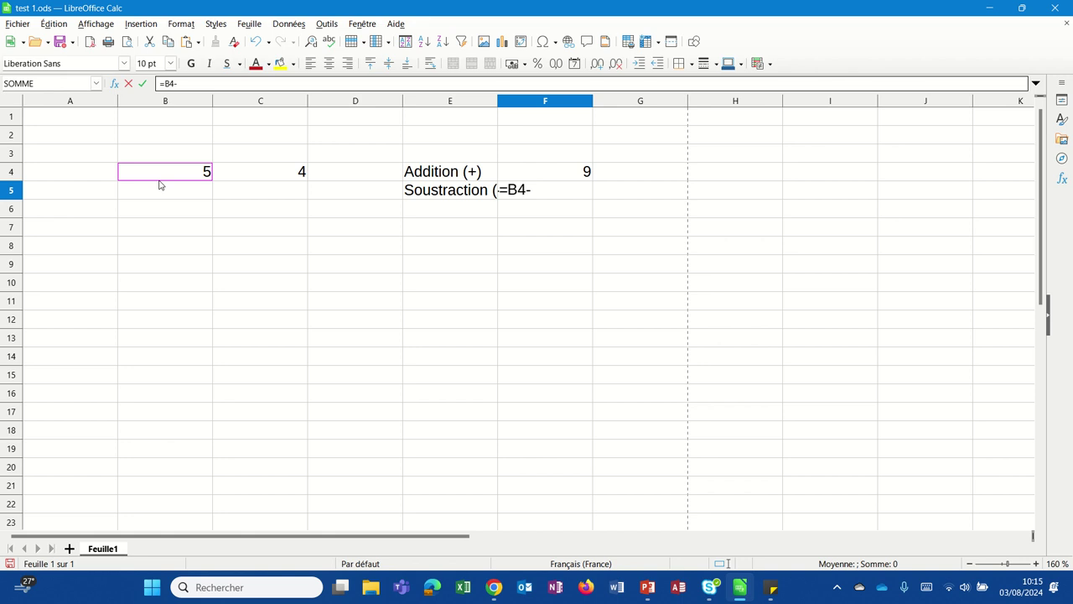
left_click(273, 161)
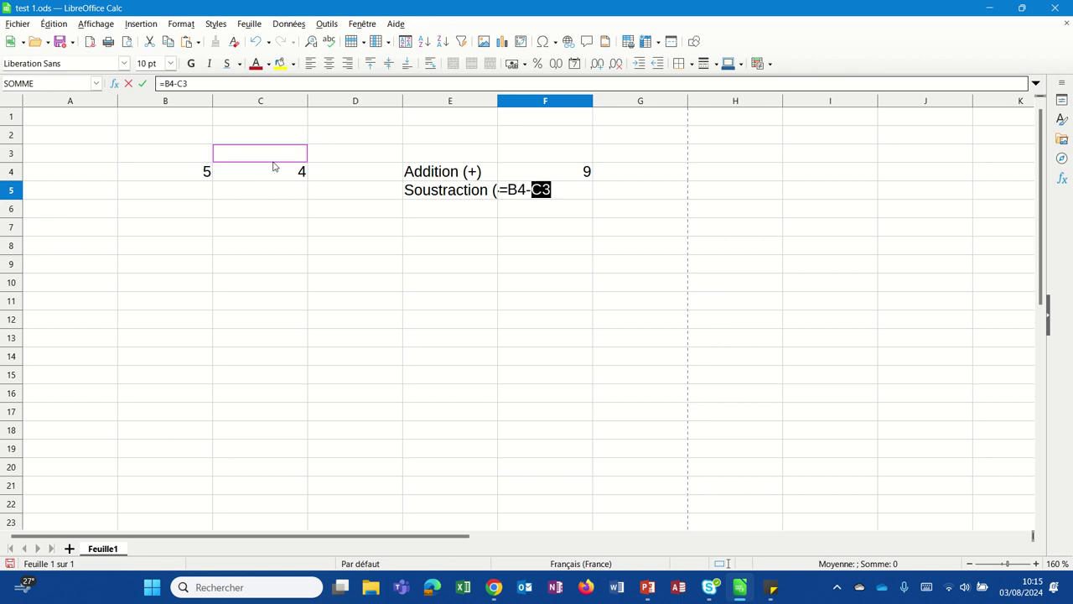
left_click(273, 170)
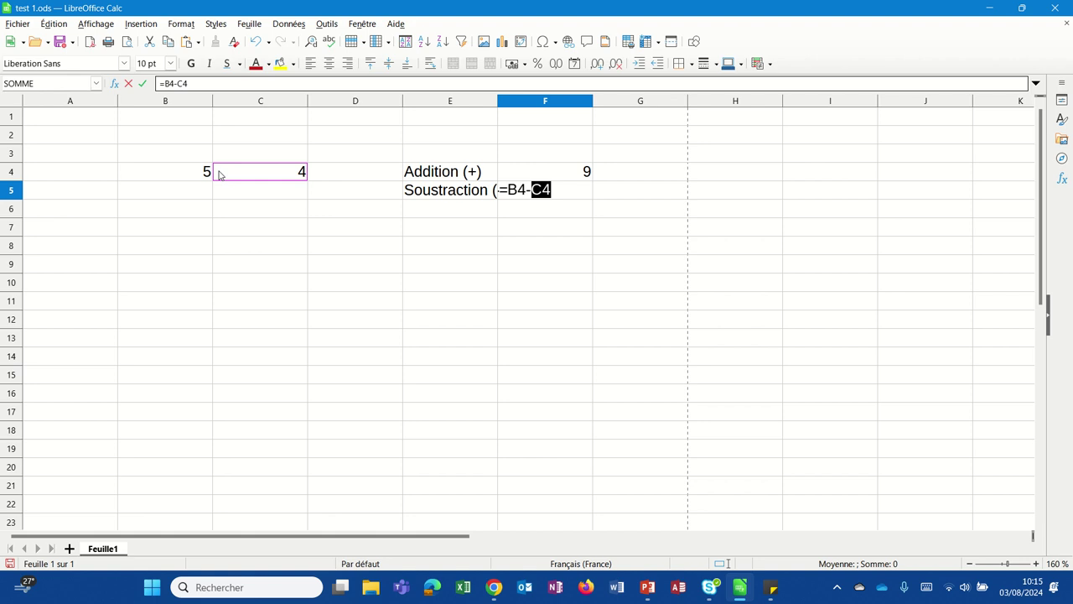
key("Return")
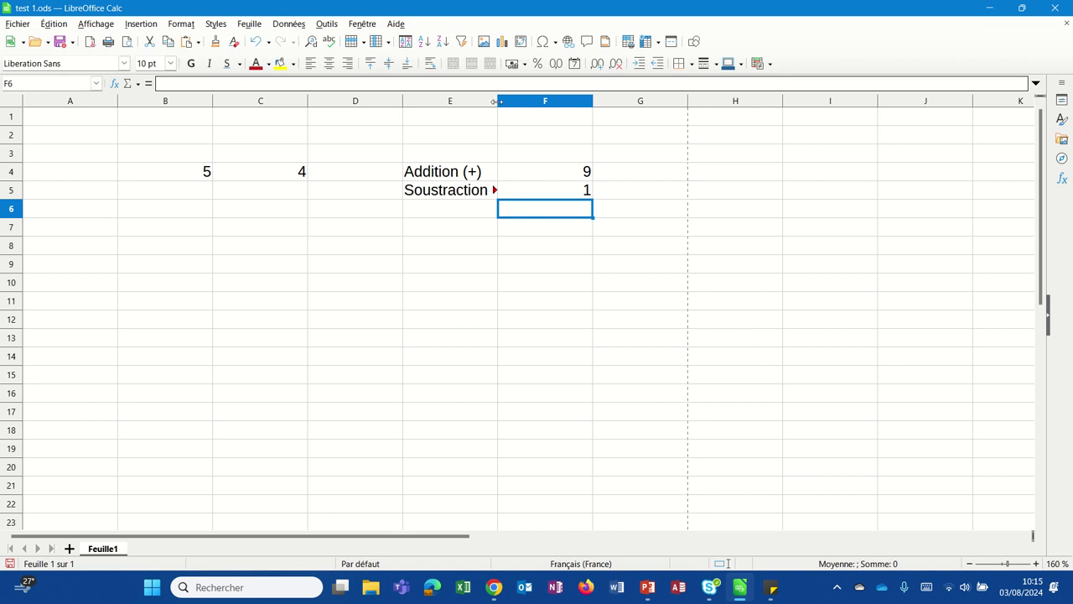
left_click_drag(497, 101, 520, 99)
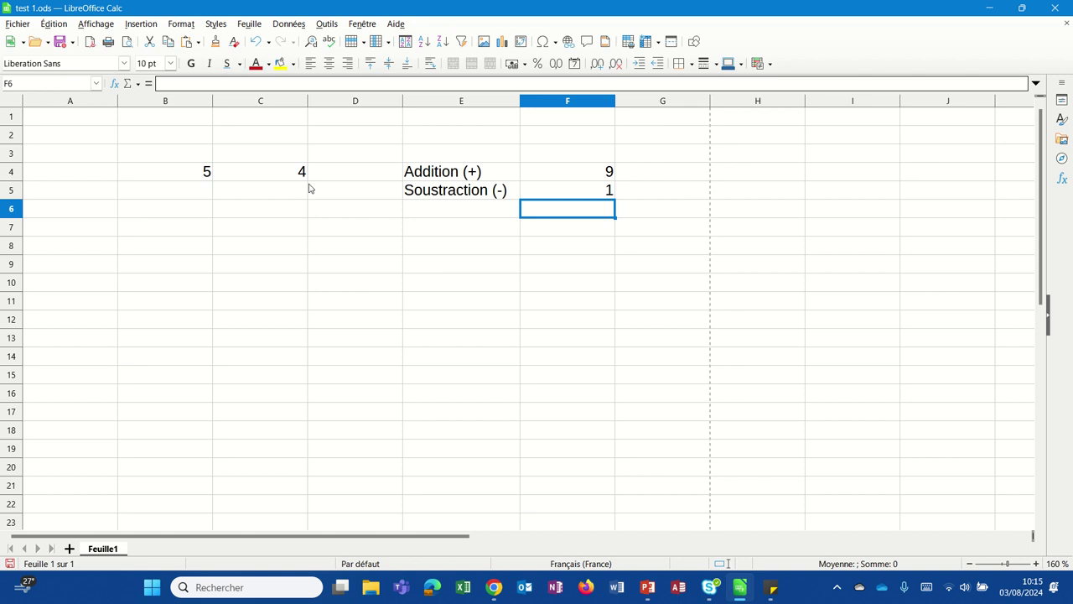
Step: Label E6 Multiplication (*) and enter =B4*C4 in F6, giving 20
left_click(423, 215)
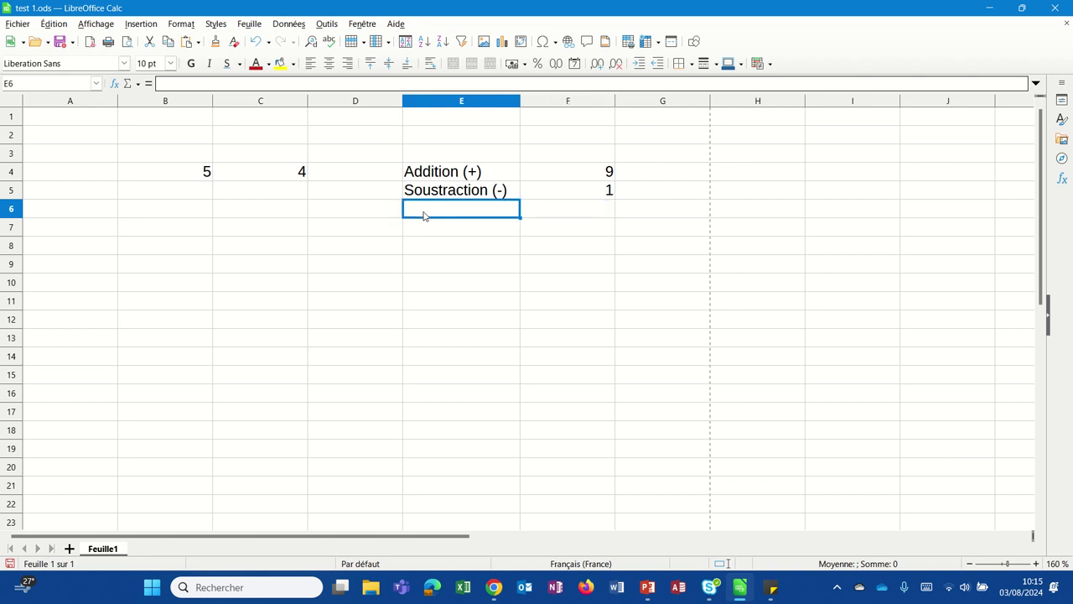
type("Multi")
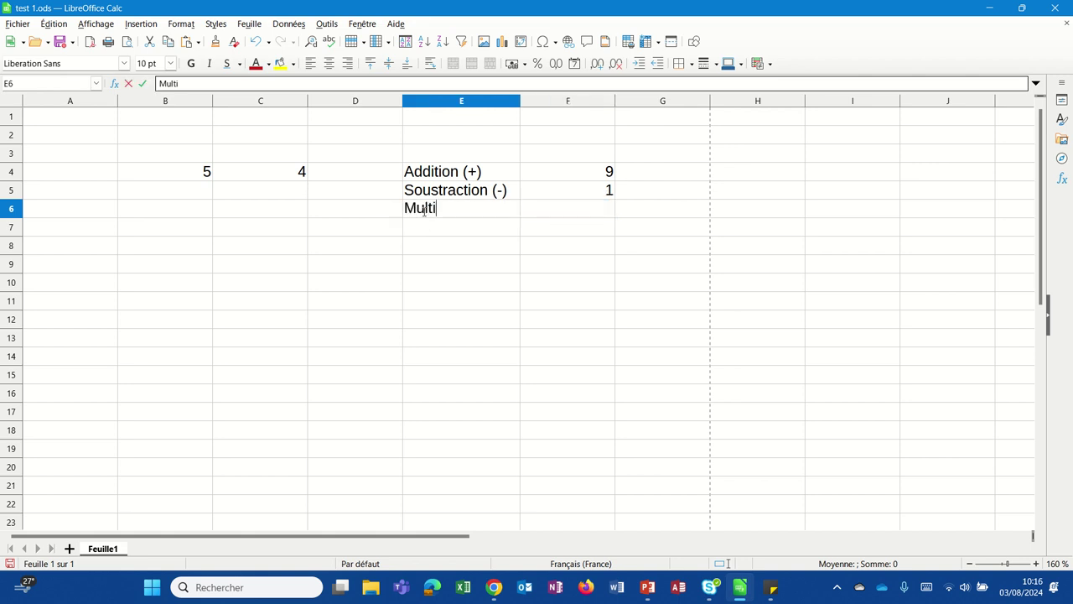
type("plication")
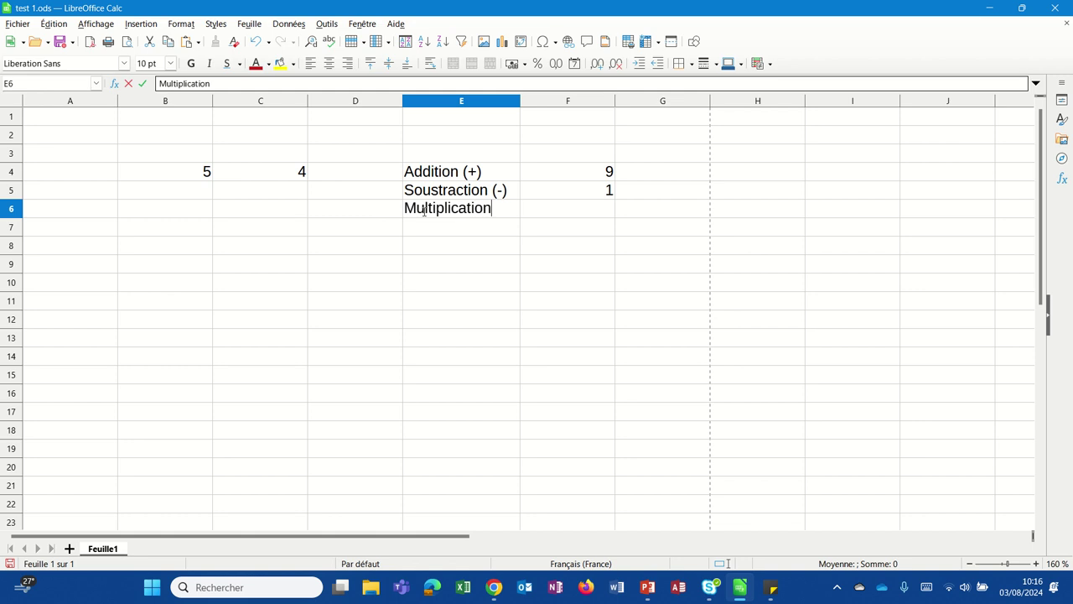
type(" (*)")
left_click(530, 214)
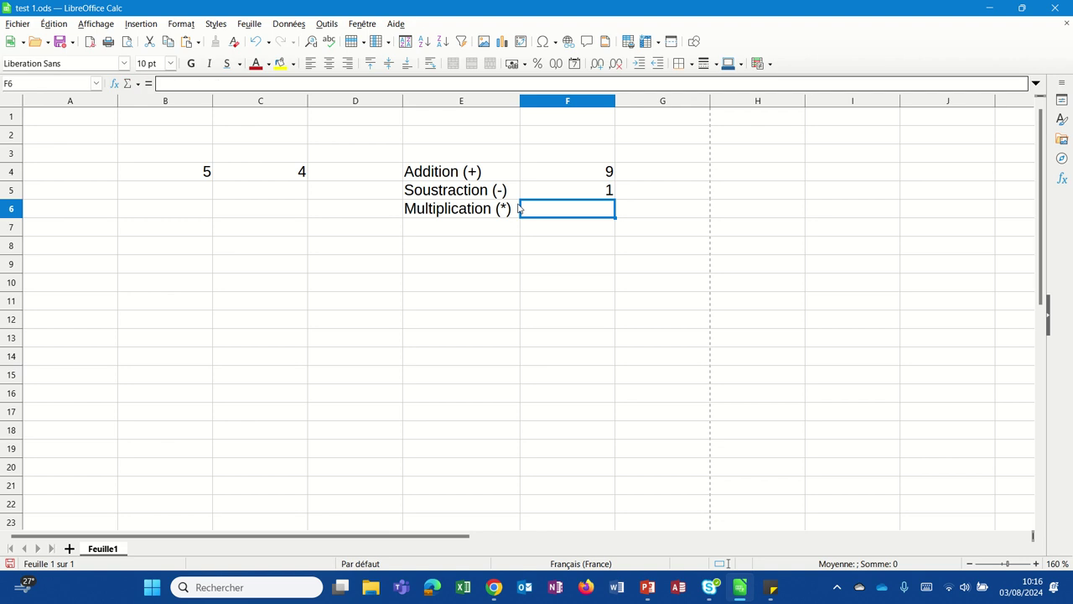
type("=")
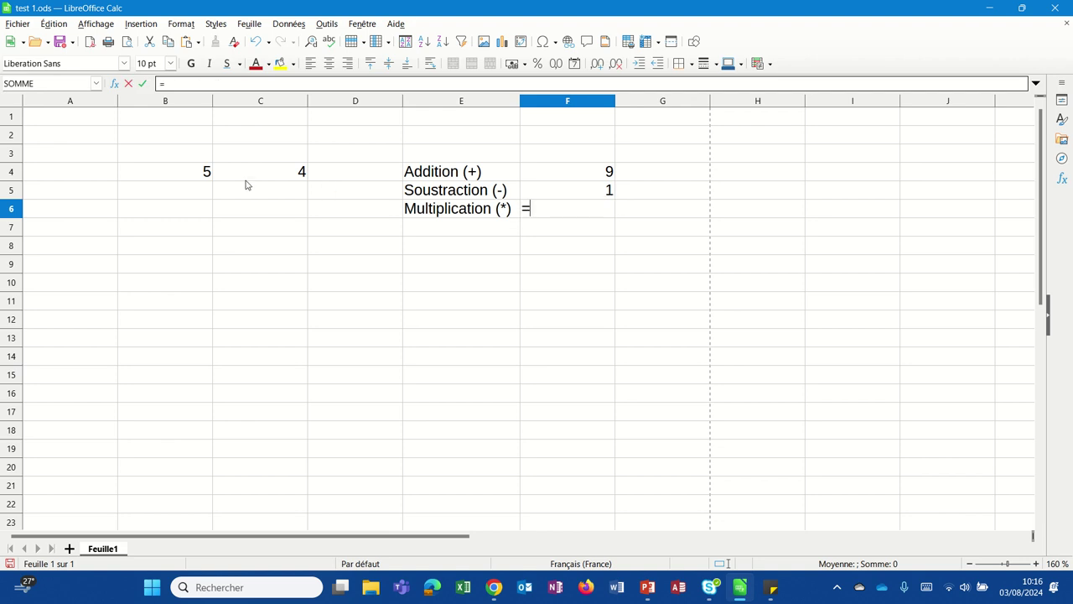
left_click(199, 171)
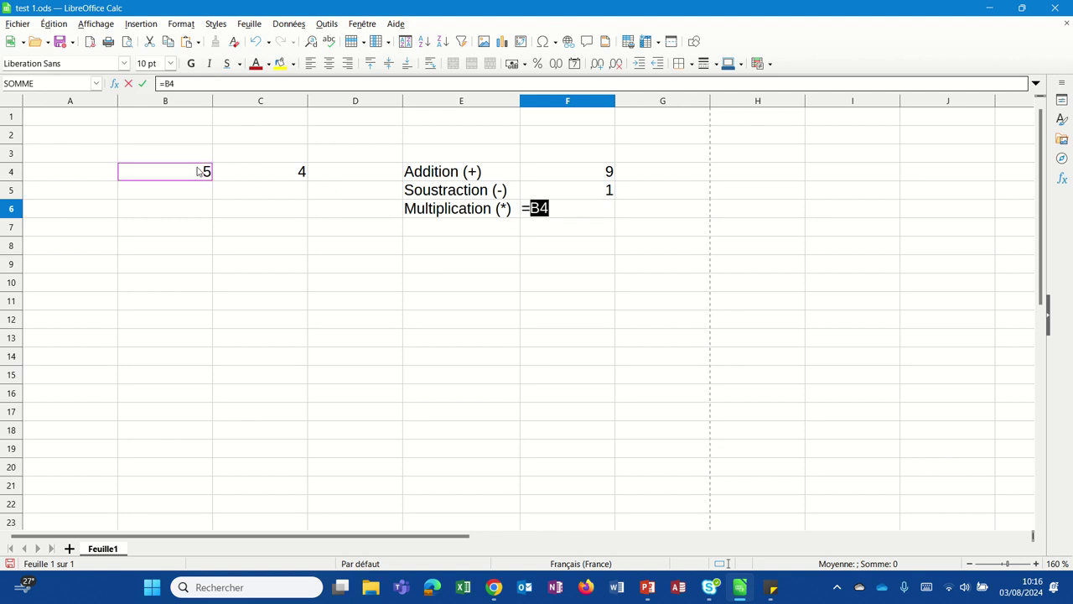
type("*")
left_click(253, 177)
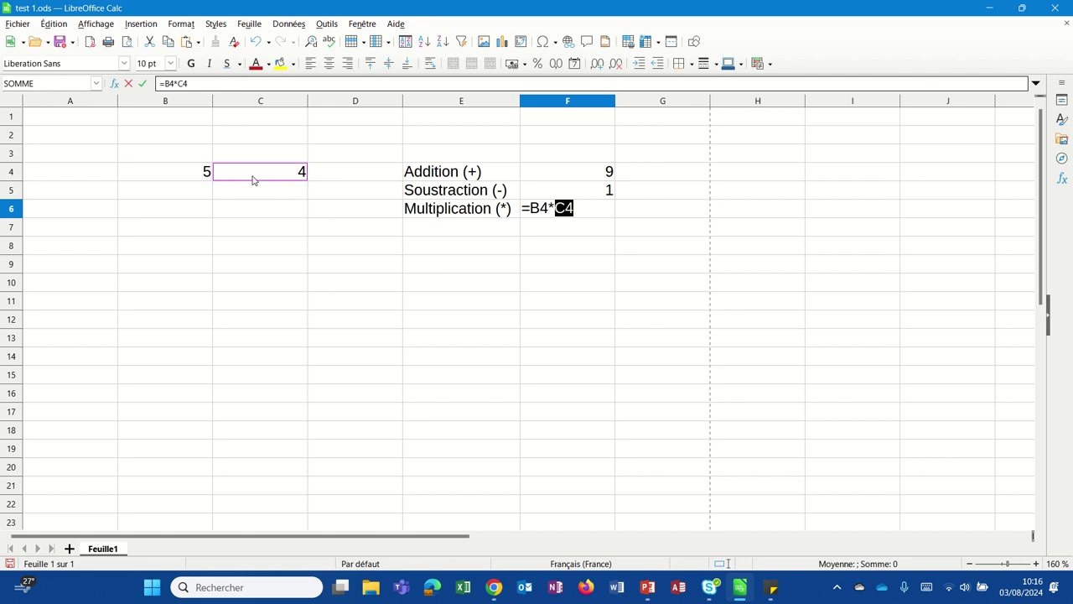
key("Return")
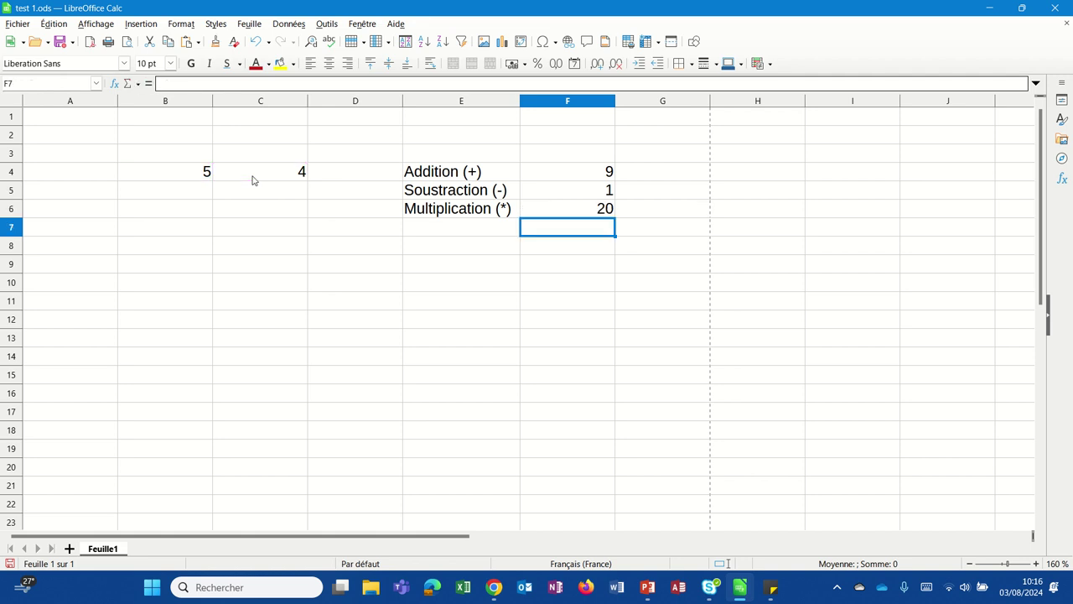
Step: Label E7 Division (/) and enter =B4/C4 in F7, giving 1,25
left_click(407, 227)
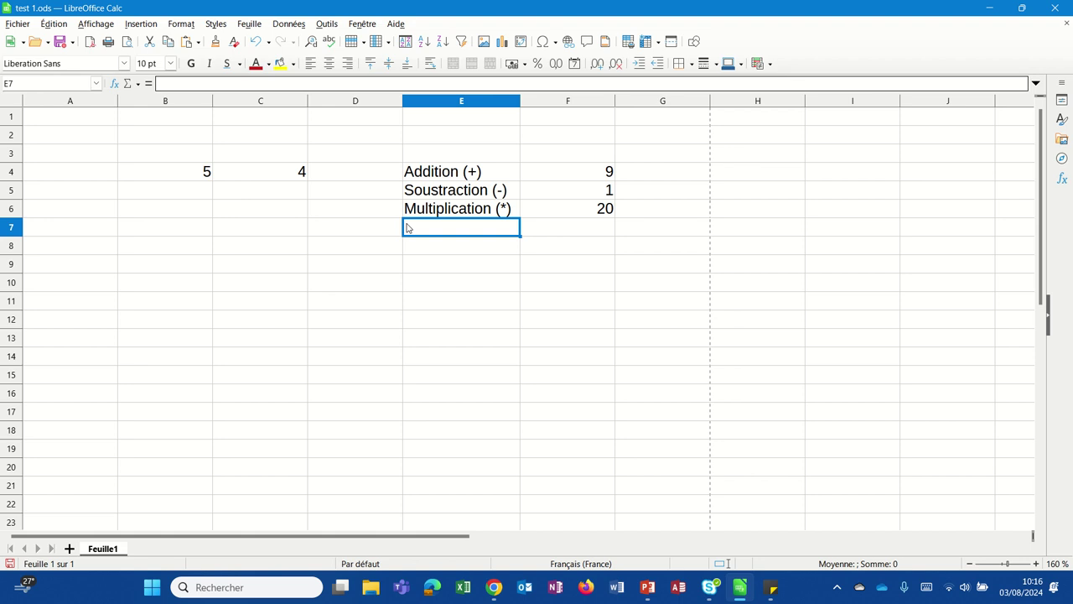
type("Division ")
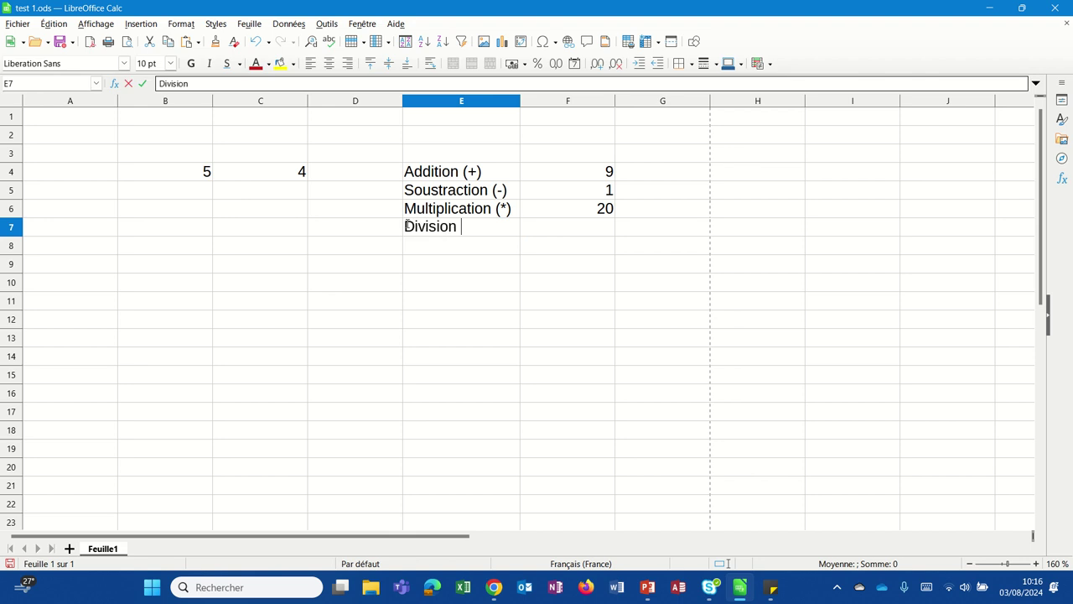
type("(/)")
left_click(543, 237)
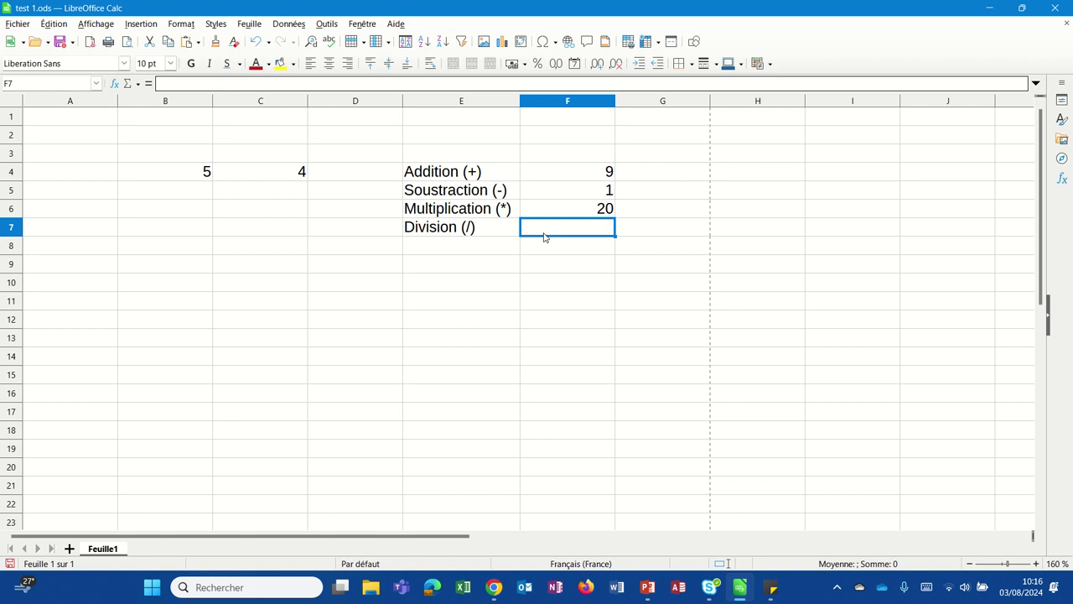
type("=")
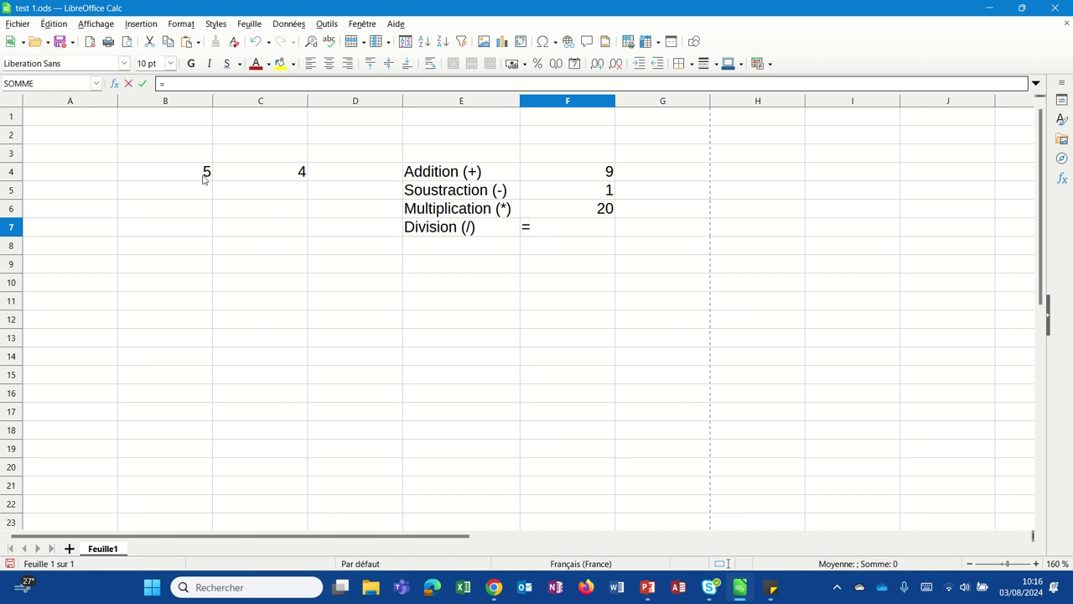
left_click(204, 176)
type("/")
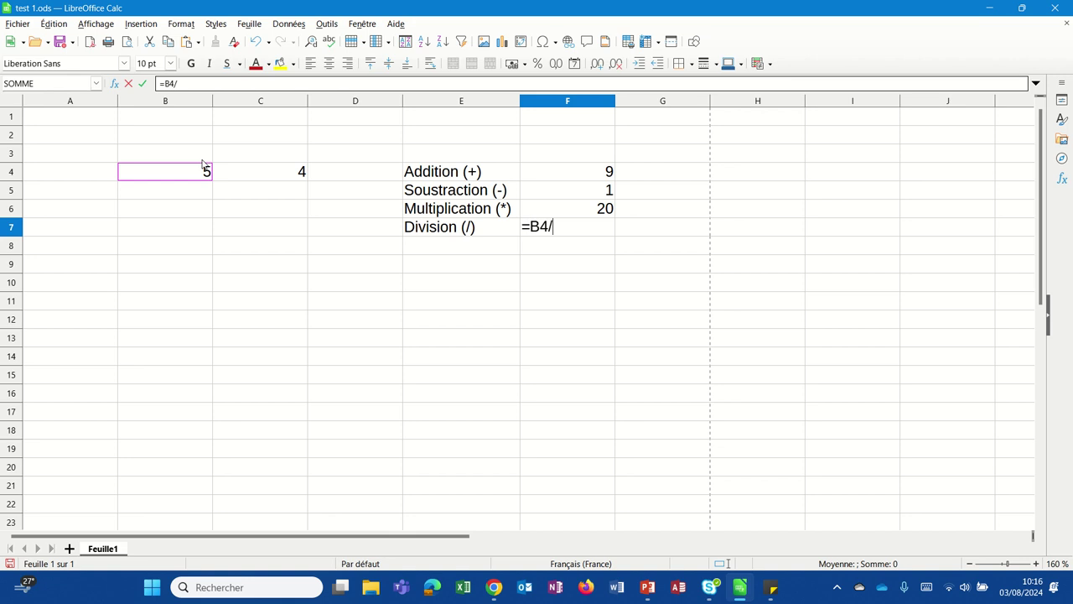
left_click(244, 173)
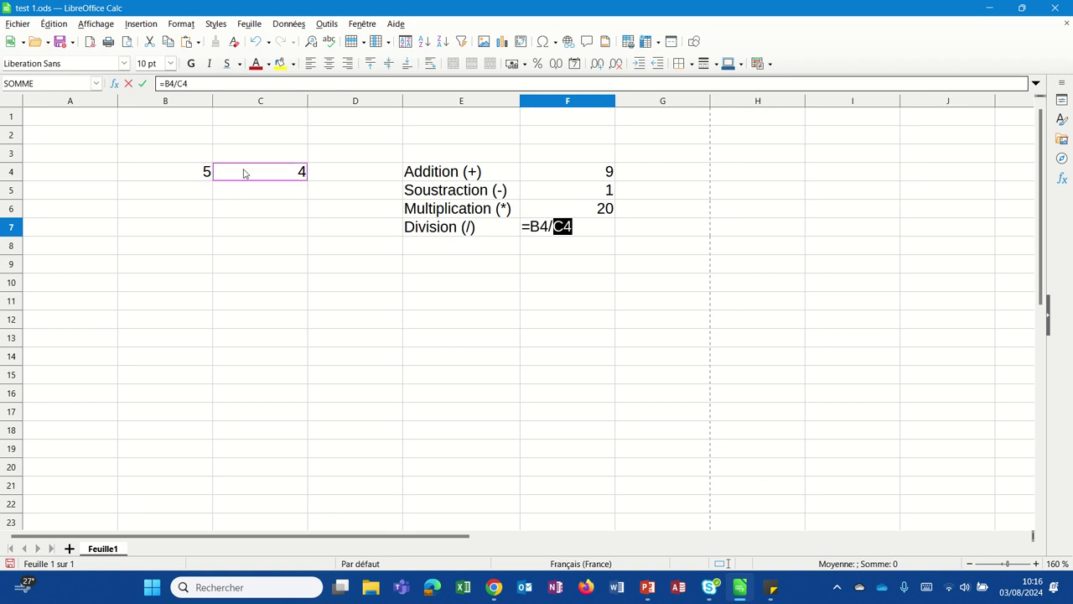
key("Return")
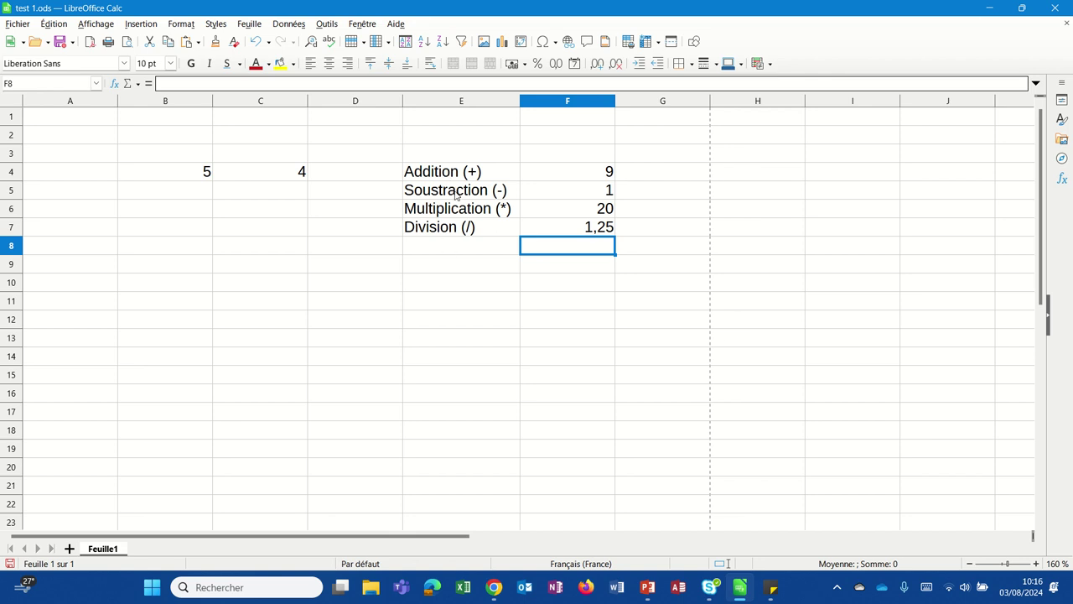
left_click(465, 250)
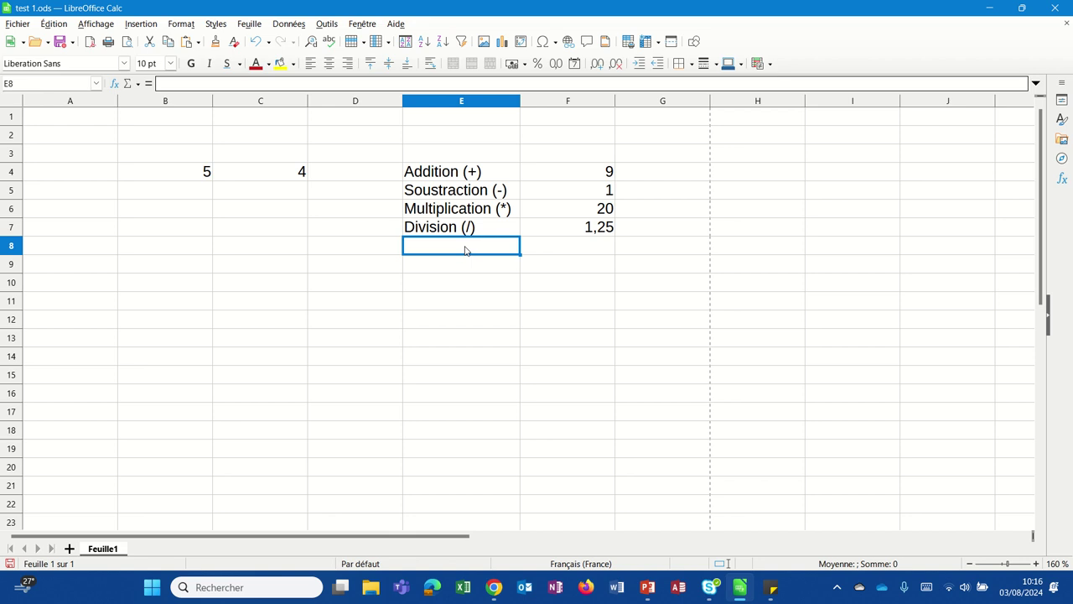
Step: Type the Pourcentage (%) label in E8, leaving F8 empty for now
type("Pourcentag")
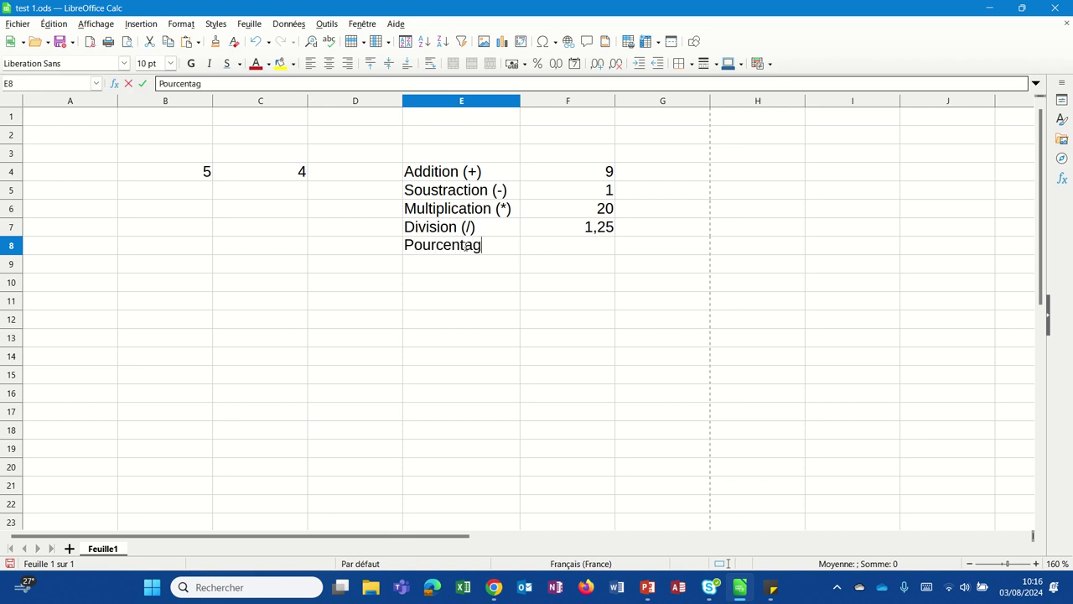
type("e ( %)")
key("Return")
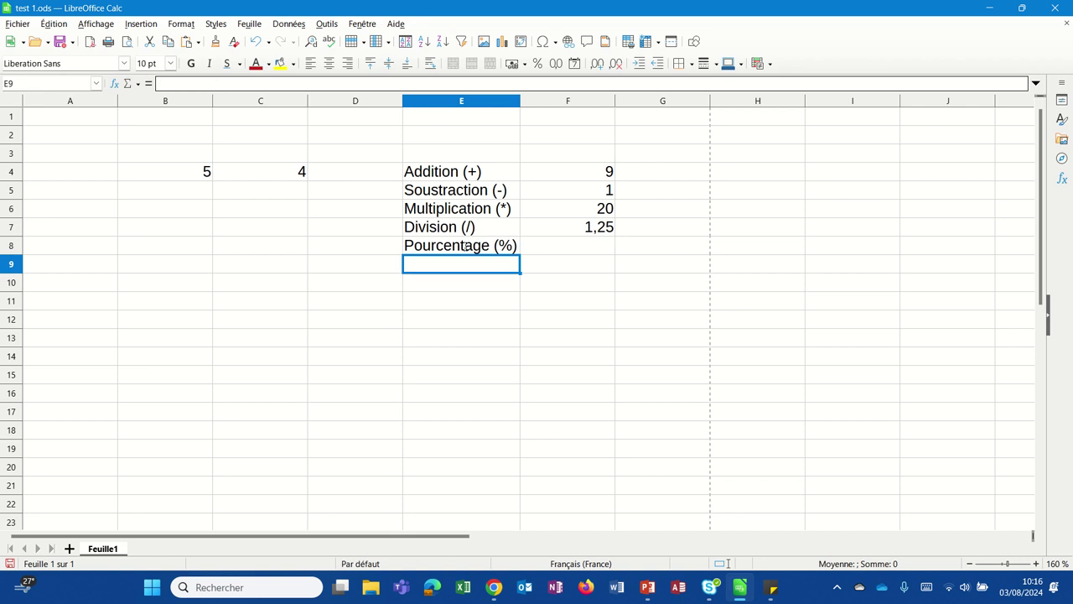
left_click(555, 251)
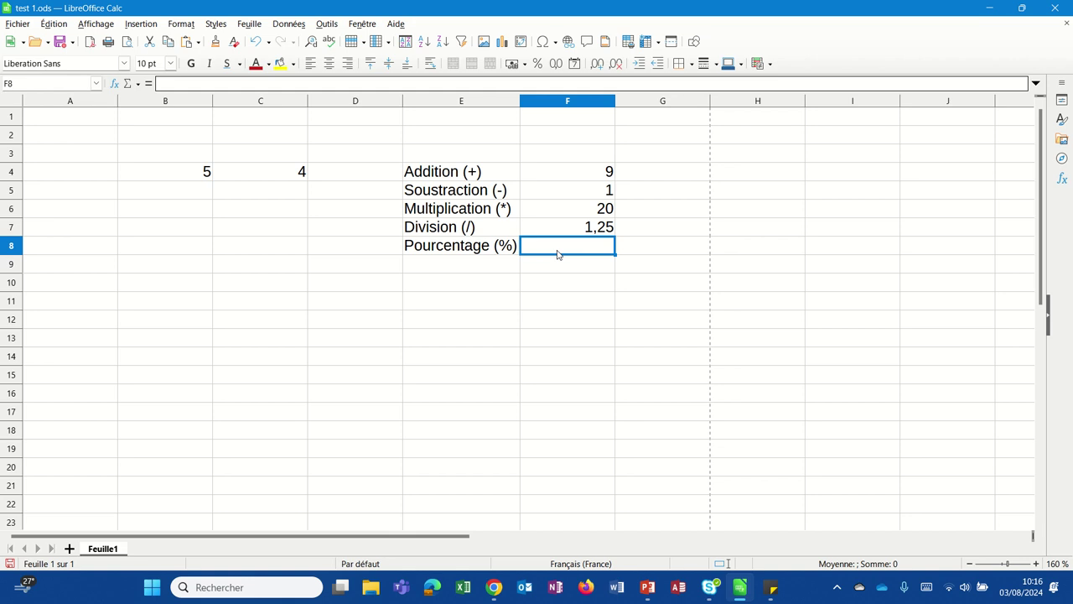
type("=")
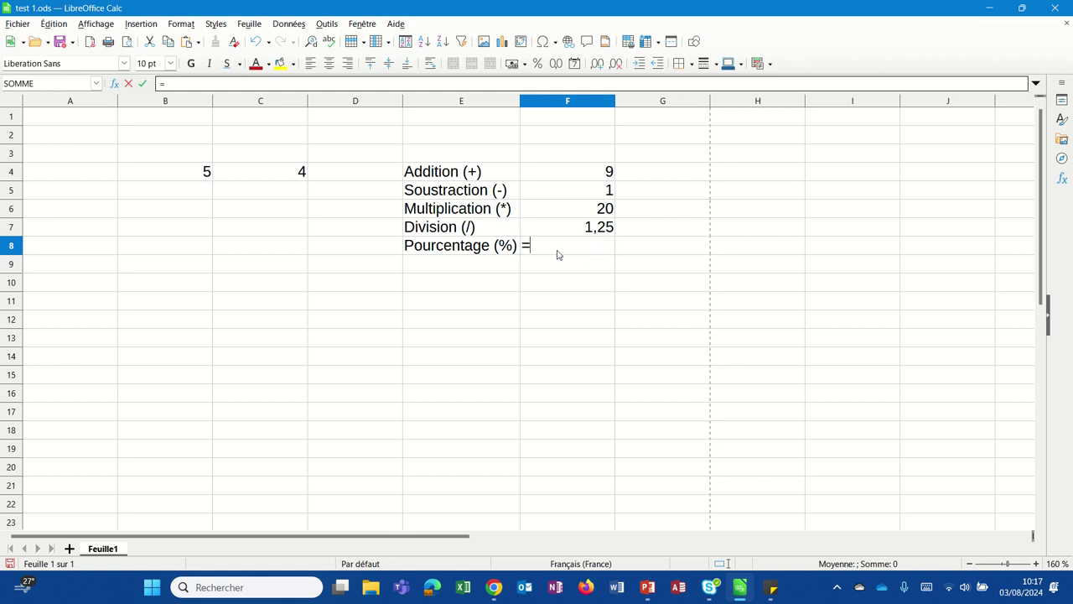
key("Escape")
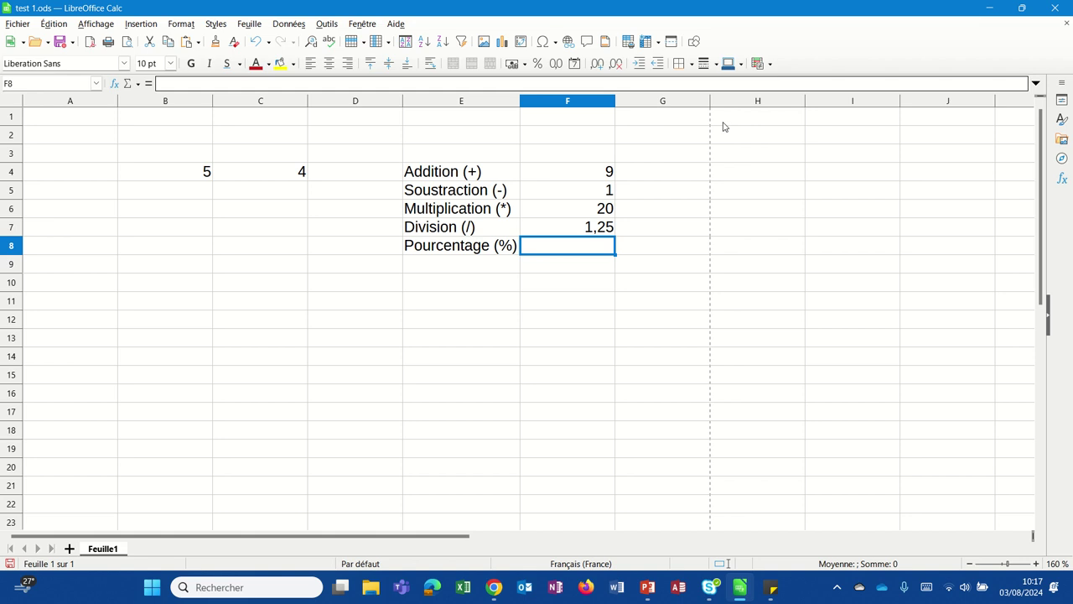
Step: Enter the 10 % rate in H1
left_click(724, 124)
type("10 %")
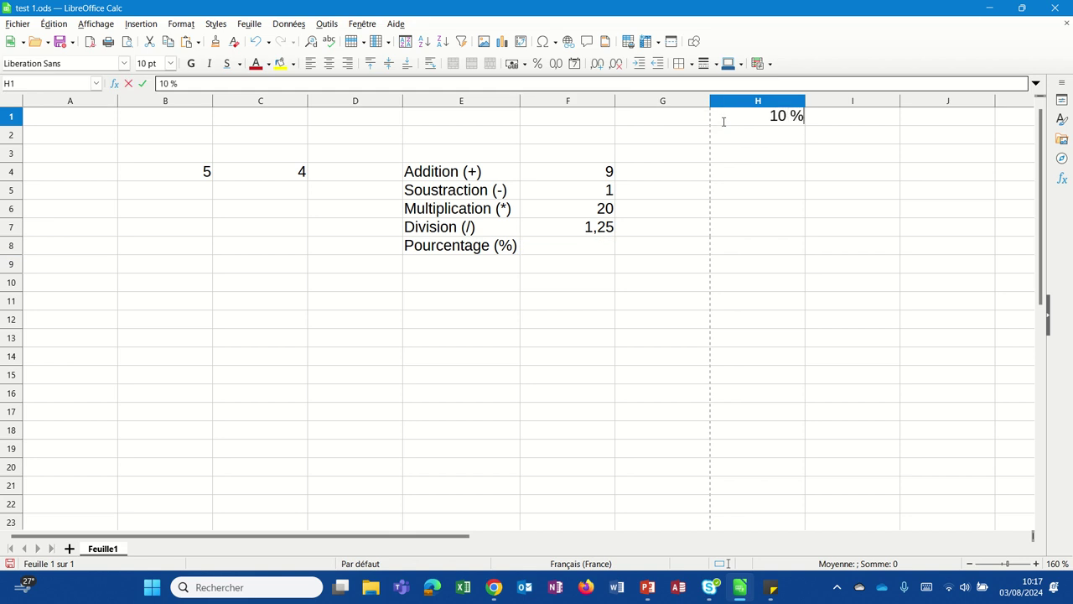
key("Return")
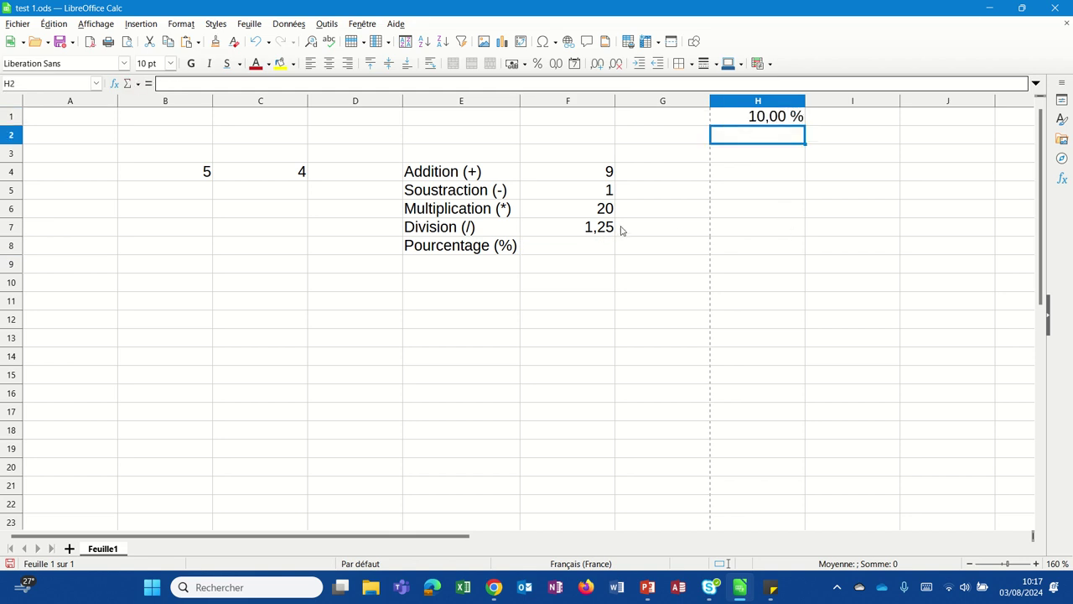
Step: Enter the percentage formula =B5*H1 in F8
left_click(586, 245)
type("=")
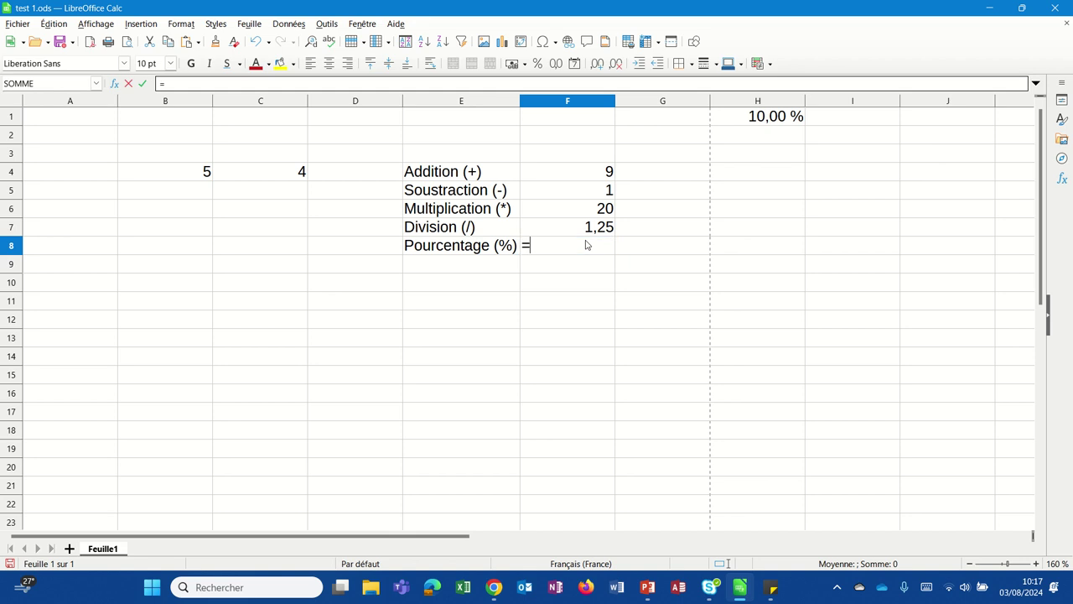
left_click(136, 186)
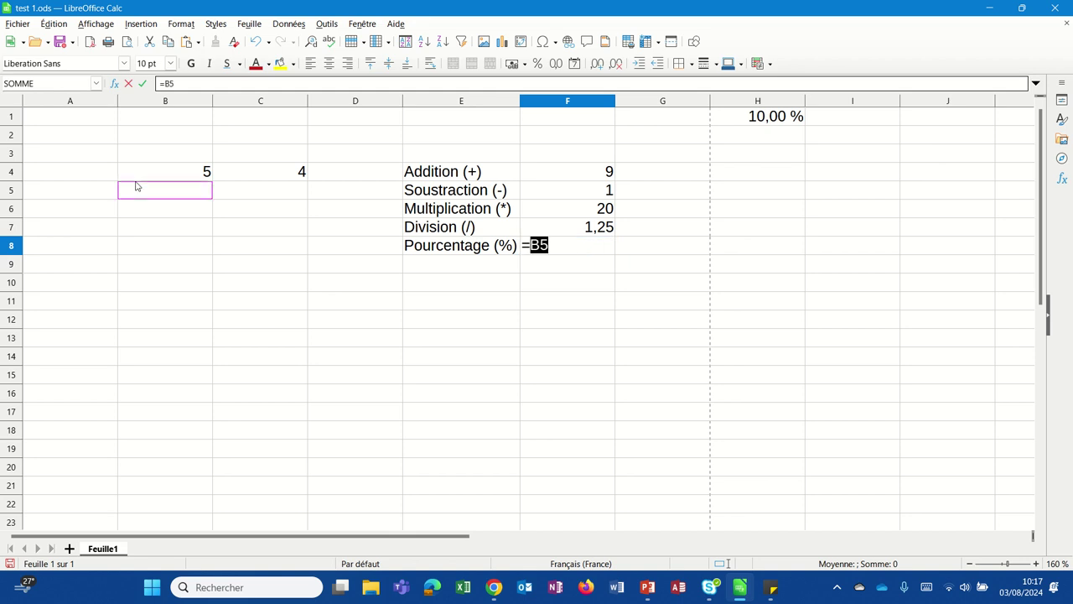
type("*")
left_click(768, 118)
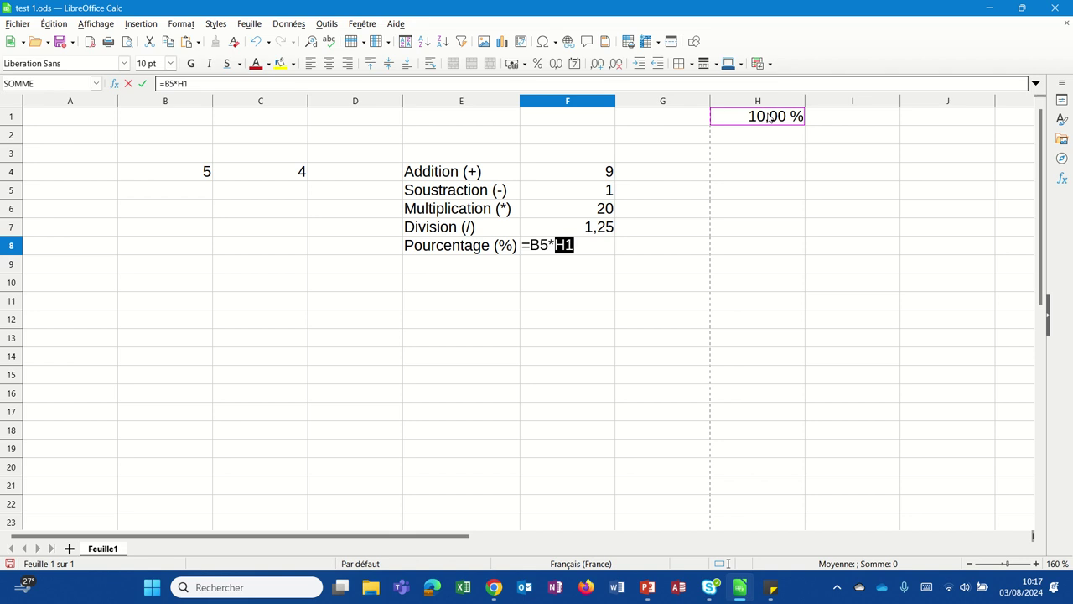
key("Return")
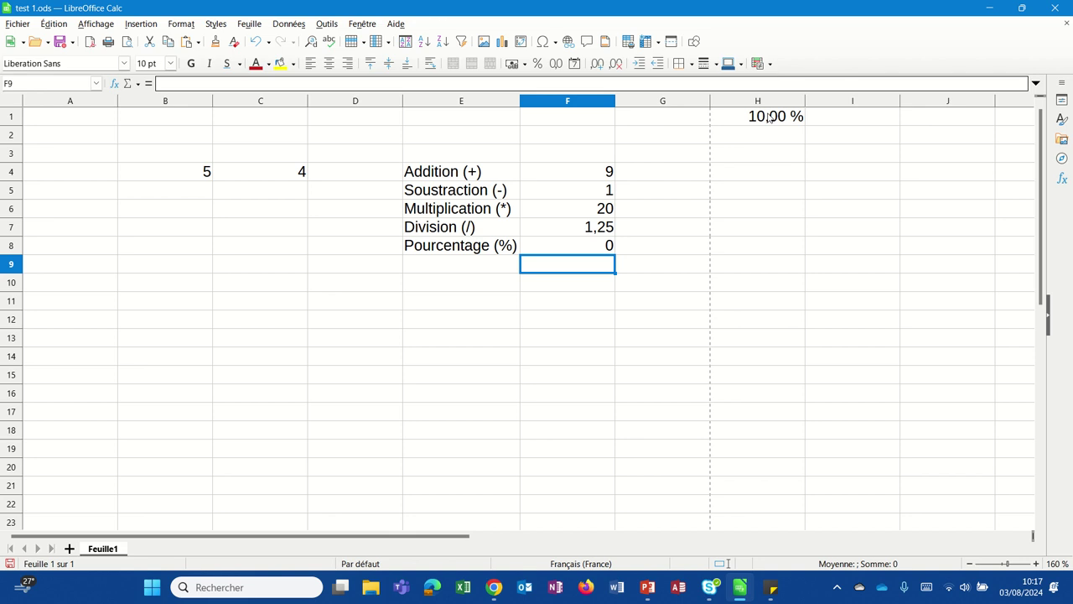
Step: Correct the F8 formula to =B4*H1 so it shows 0,5
left_click(564, 253)
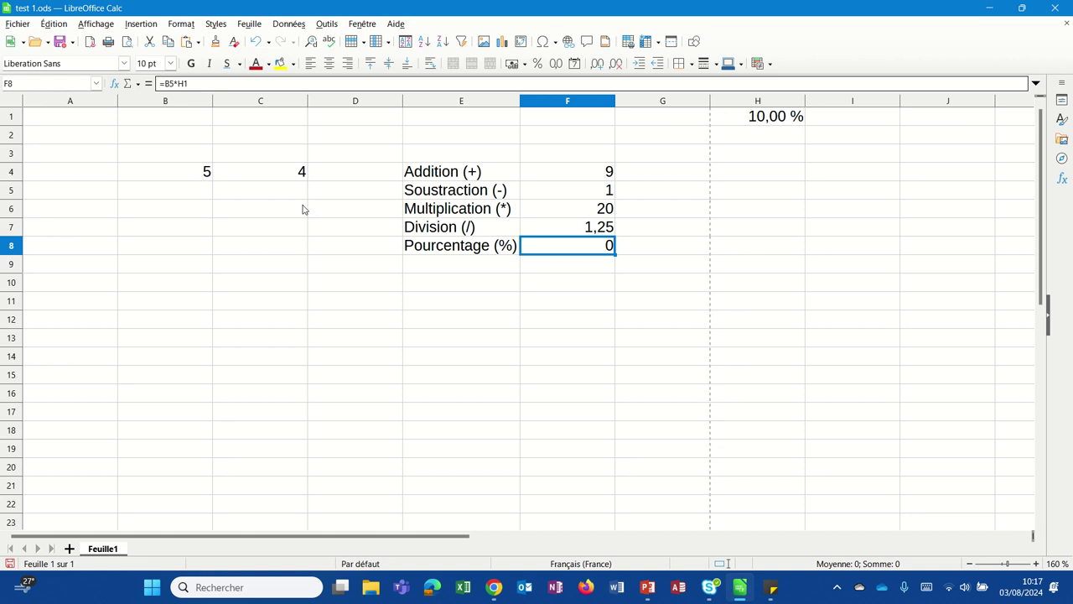
double_click(568, 251)
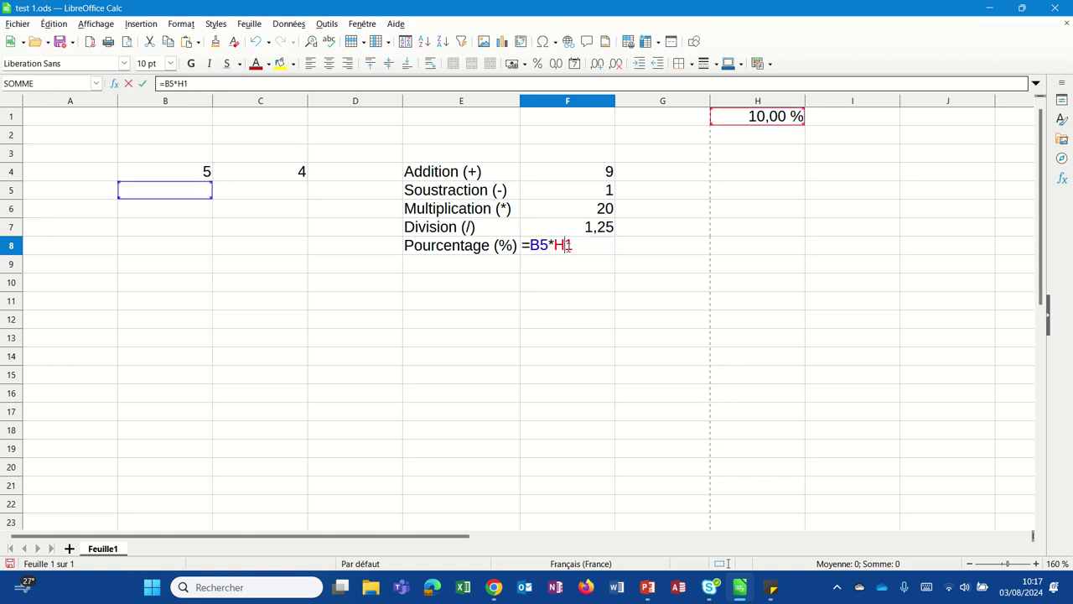
left_click(202, 177)
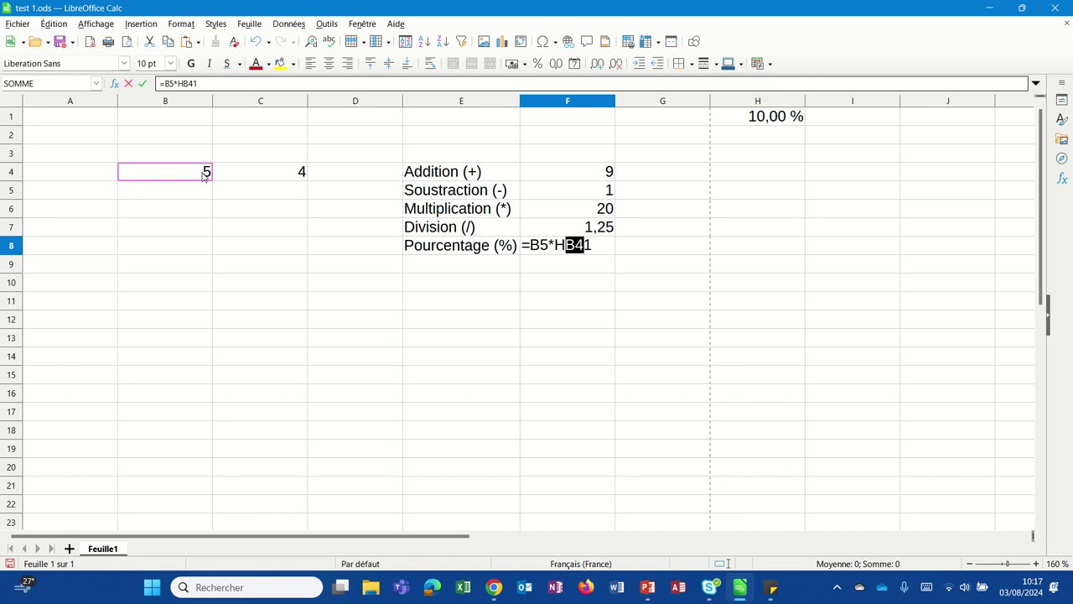
key("End")
key("BackSpace")
key("BackSpace")
key("BackSpace")
key("BackSpace")
key("BackSpace")
key("BackSpace")
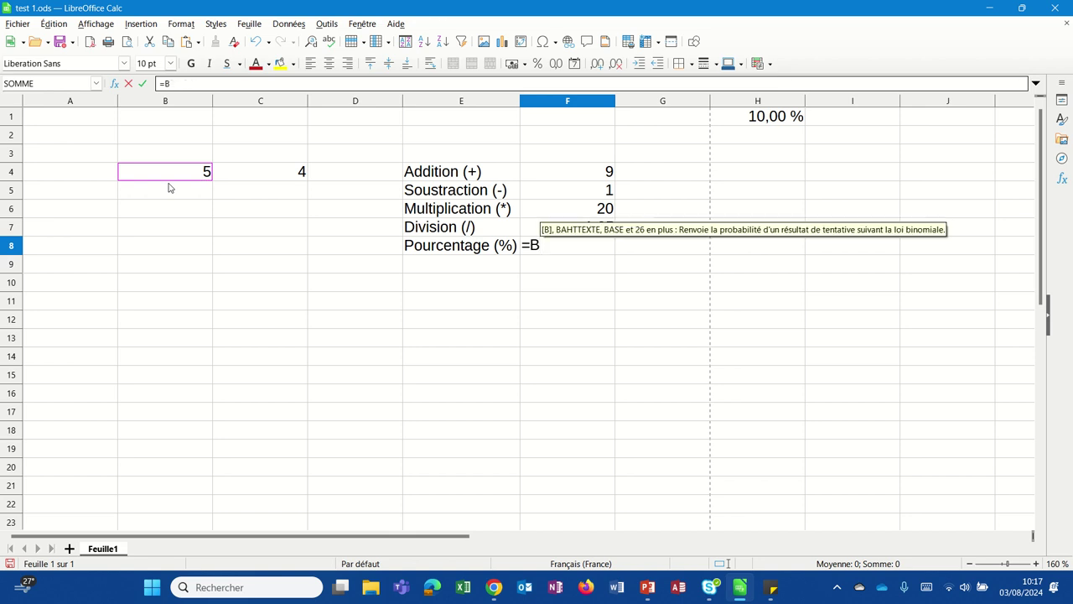
type("4*")
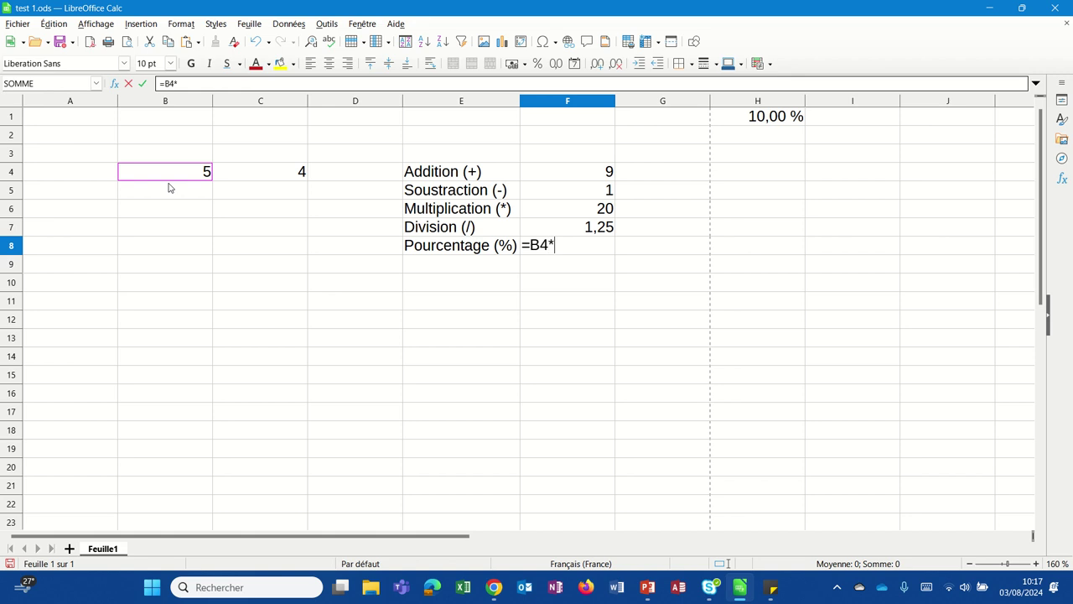
left_click(766, 124)
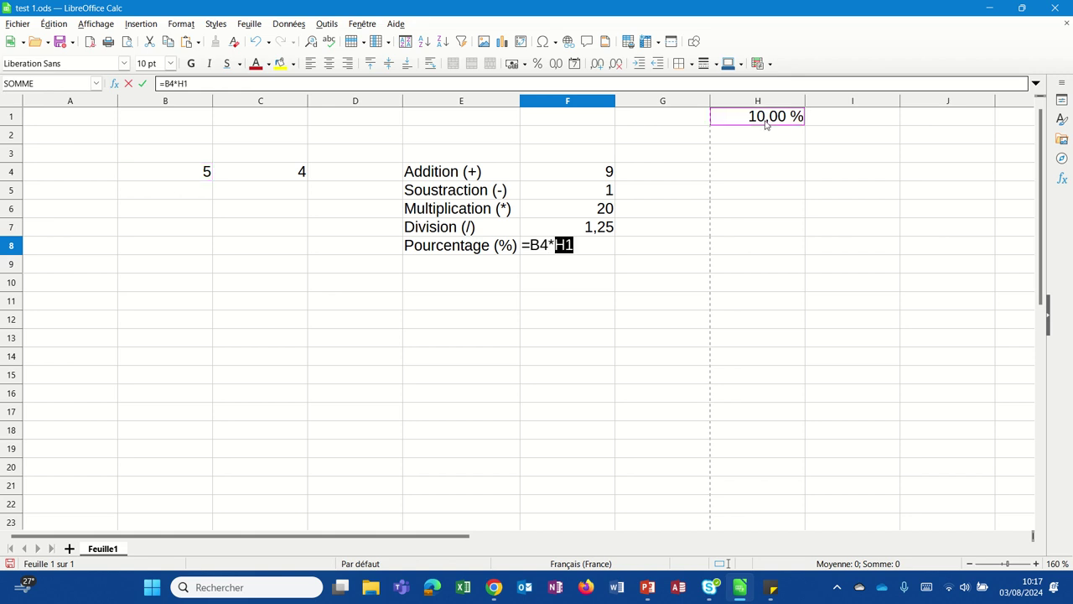
key("Return")
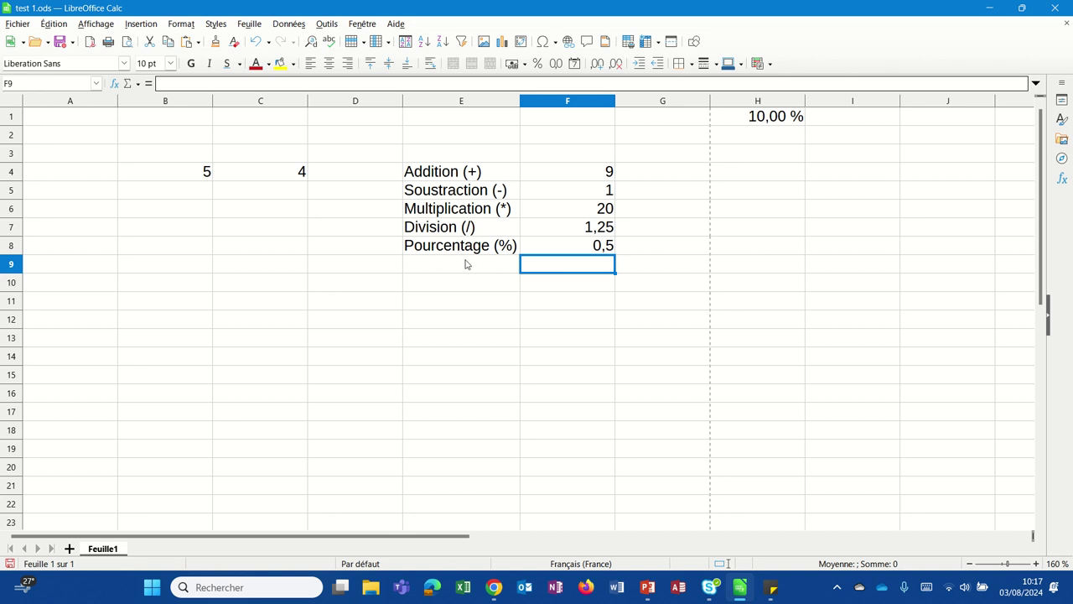
left_click(465, 265)
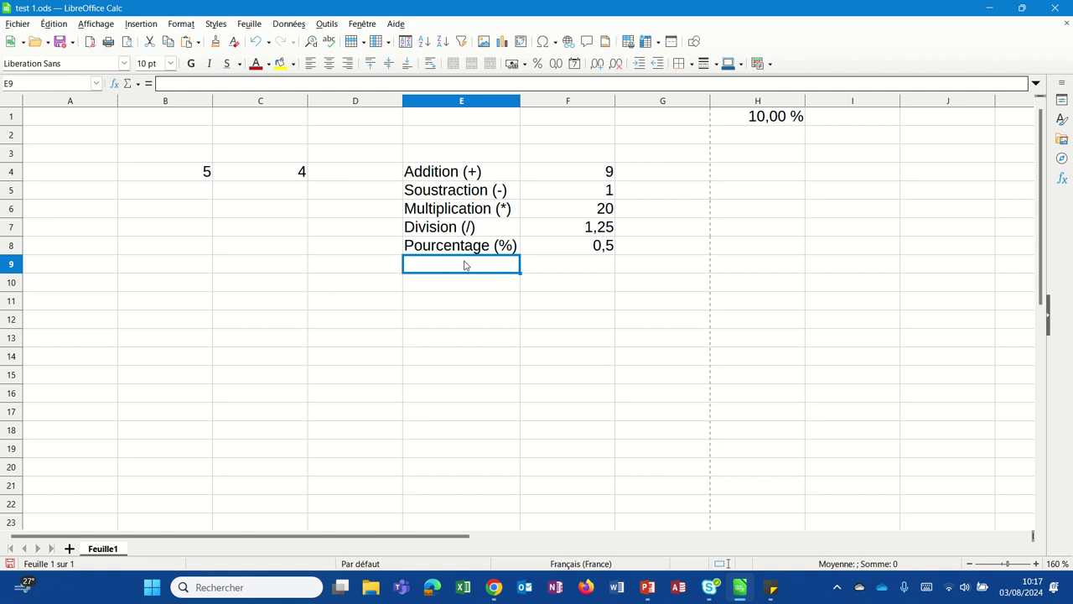
Step: Type the Puissance label for the power row in E9
type("Puissance (")
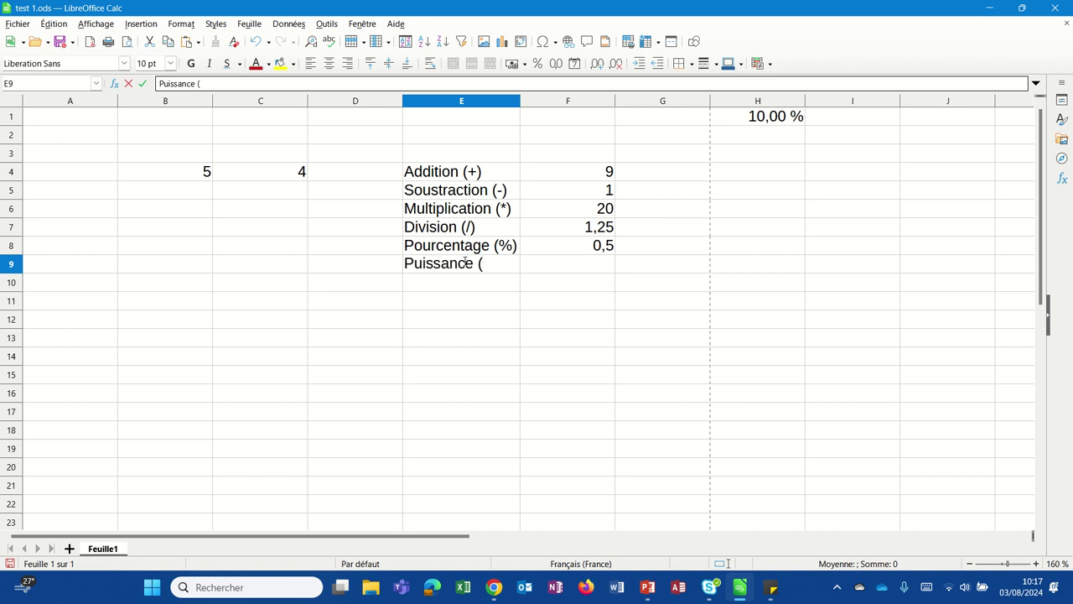
type("^^")
key("BackSpace")
type(")")
left_click(593, 269)
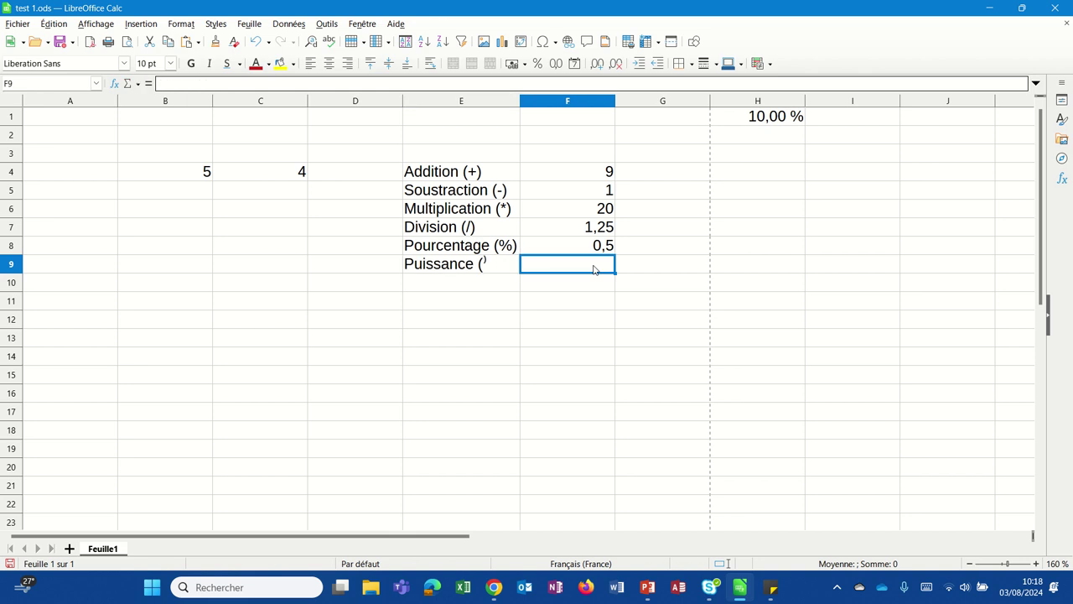
Step: Enter =B4^C4 in F9, giving 625
type("=")
left_click(178, 176)
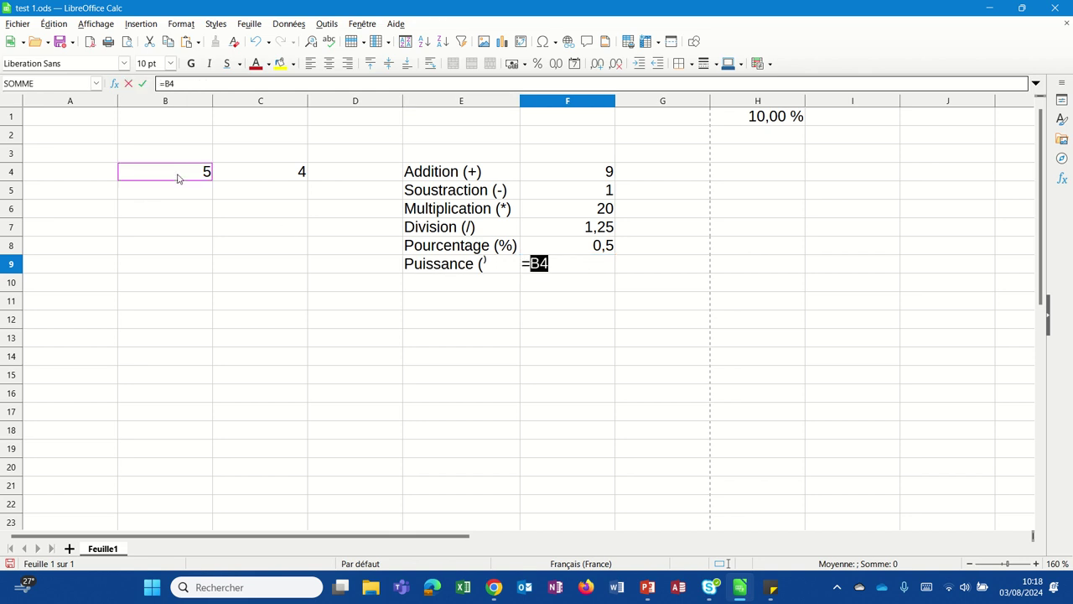
type("^^")
key("BackSpace")
left_click(235, 178)
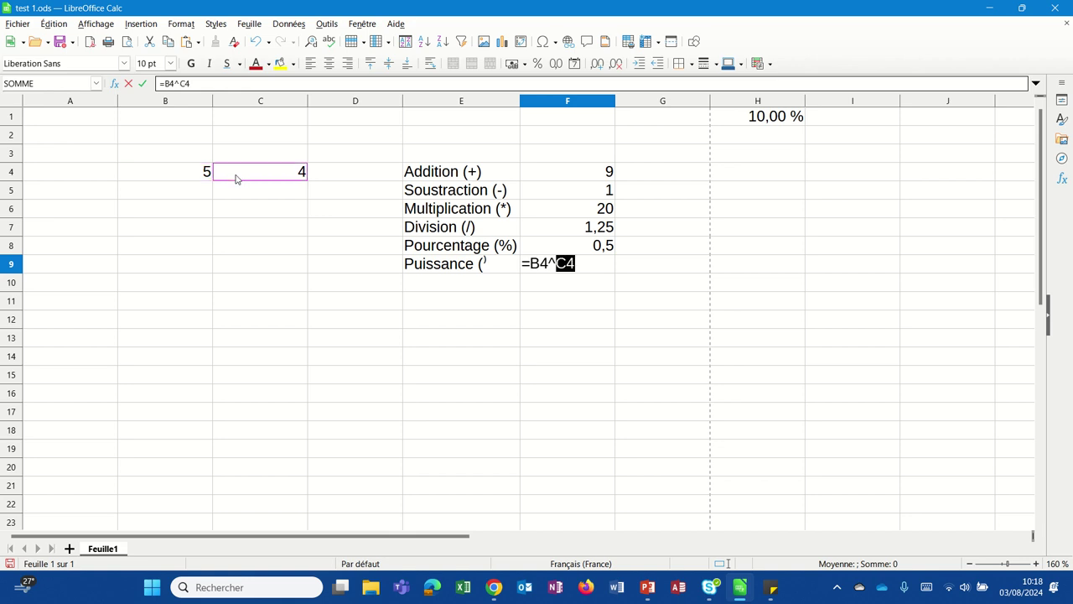
key("Return")
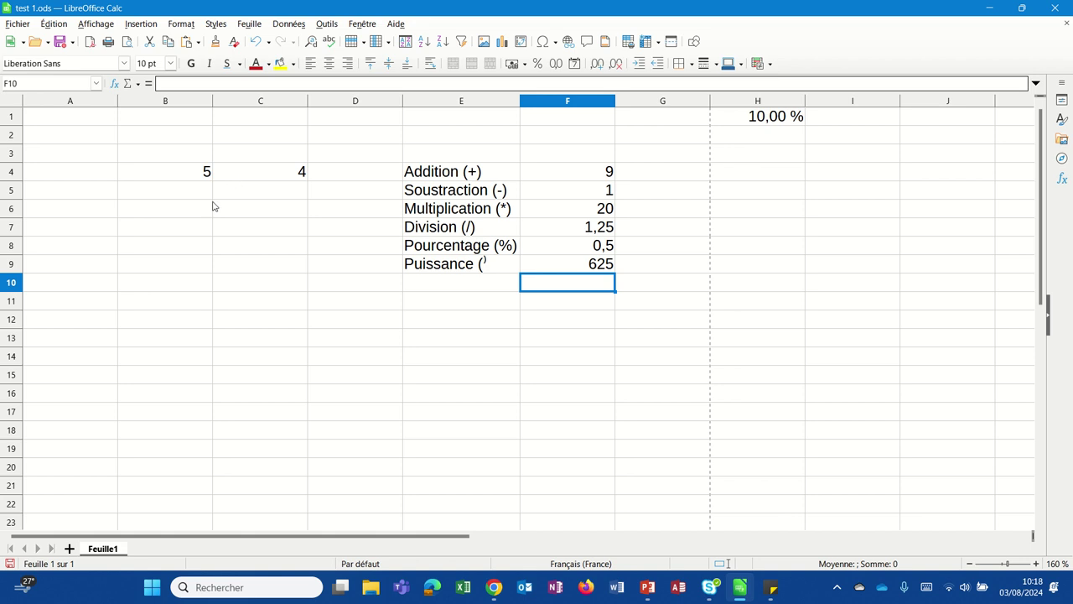
Step: Correct the E9 label to read Puissance (^)
left_click(470, 267)
left_click(214, 84)
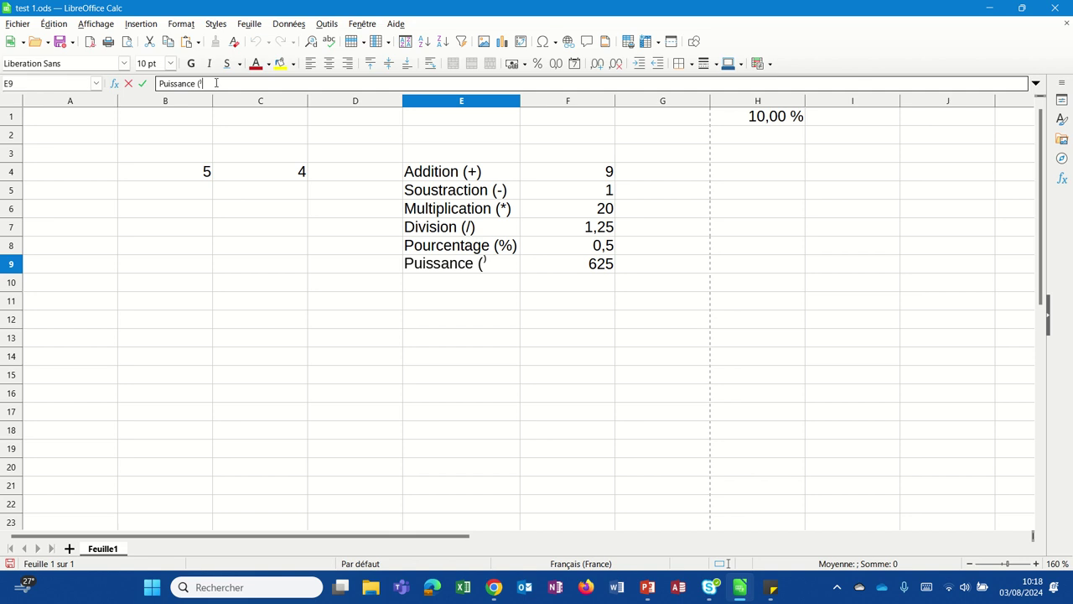
type("^^")
key("BackSpace")
type(")")
key("Return")
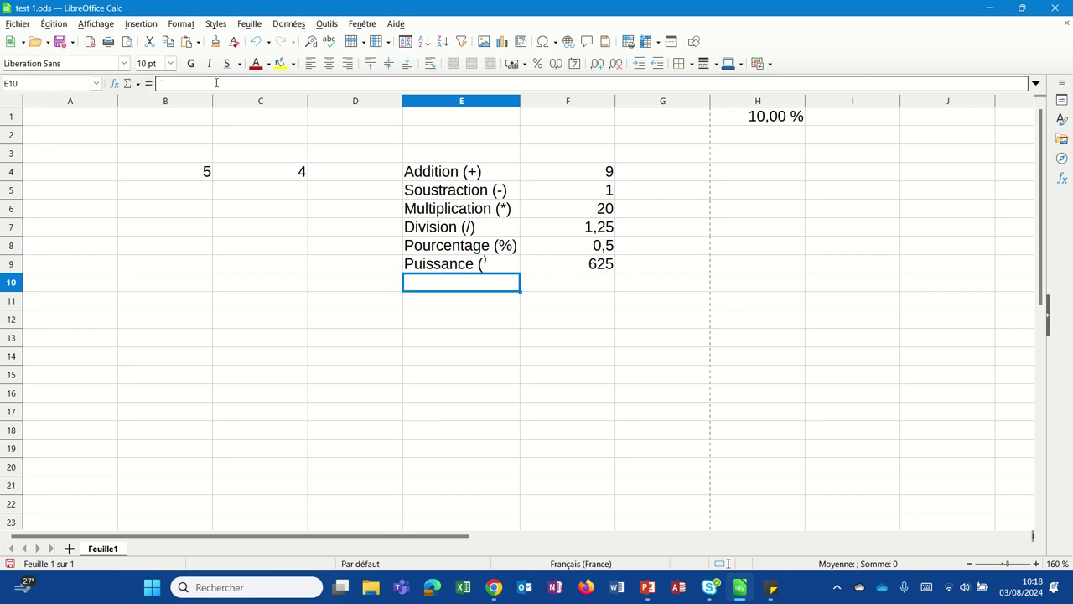
key("Up")
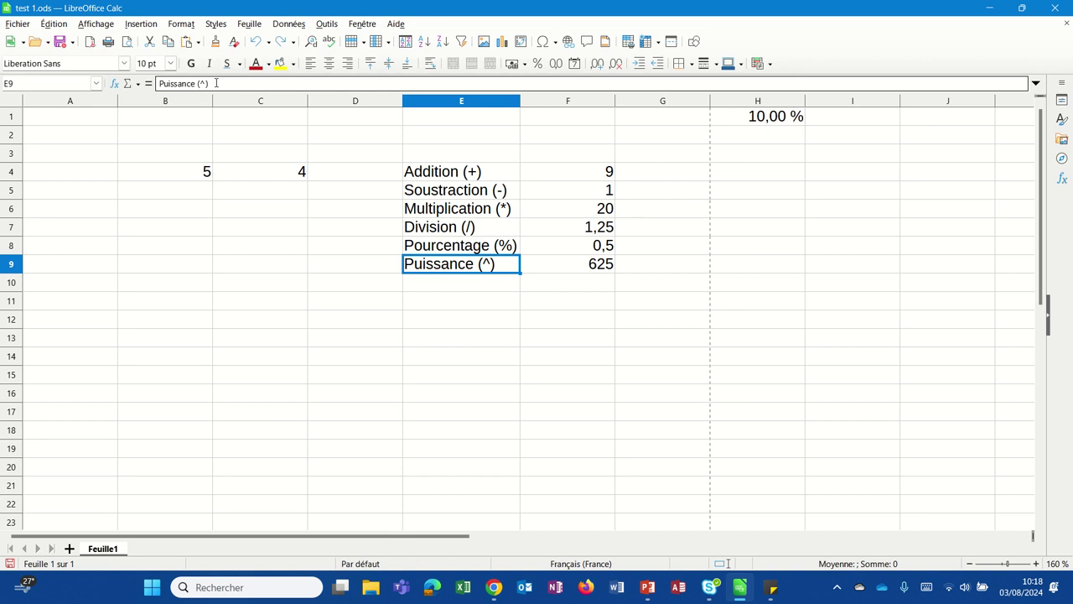
left_click(519, 381)
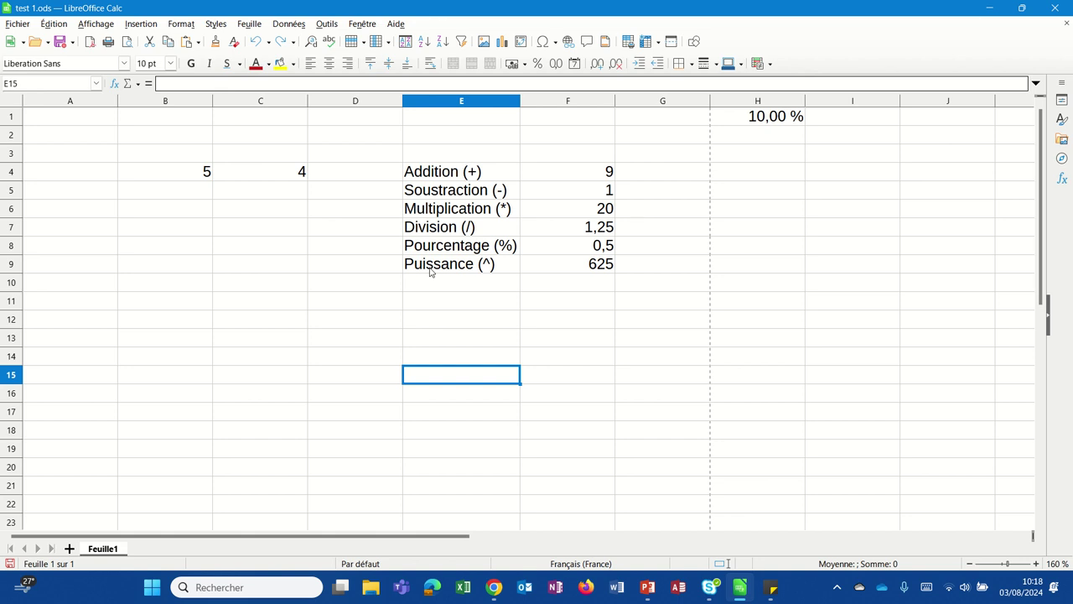
Step: Label E10 Concaténation (&) and widen column E to fit it
left_click(427, 288)
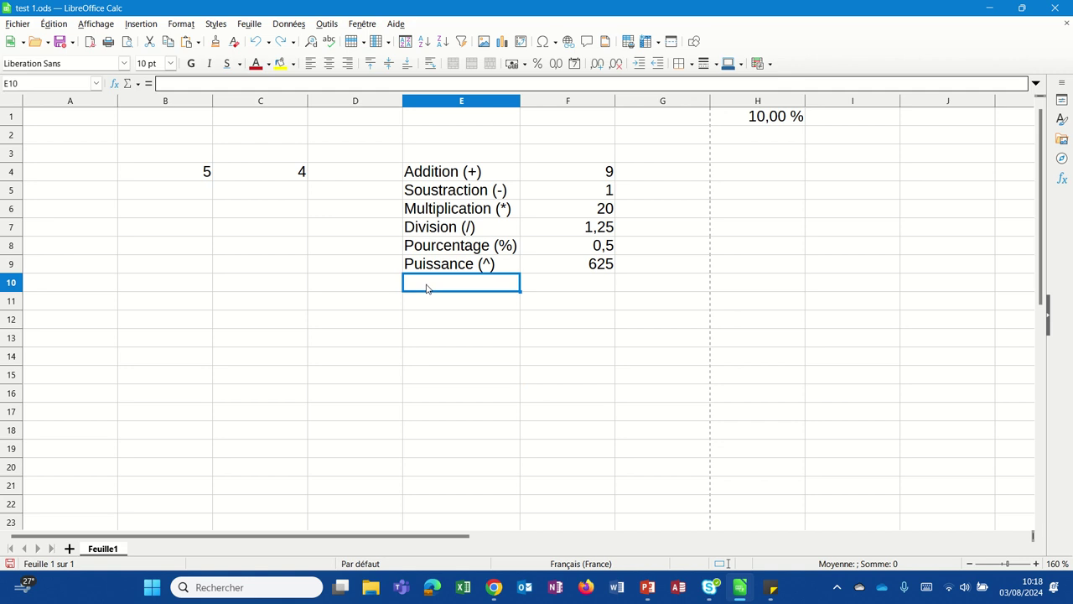
type("C")
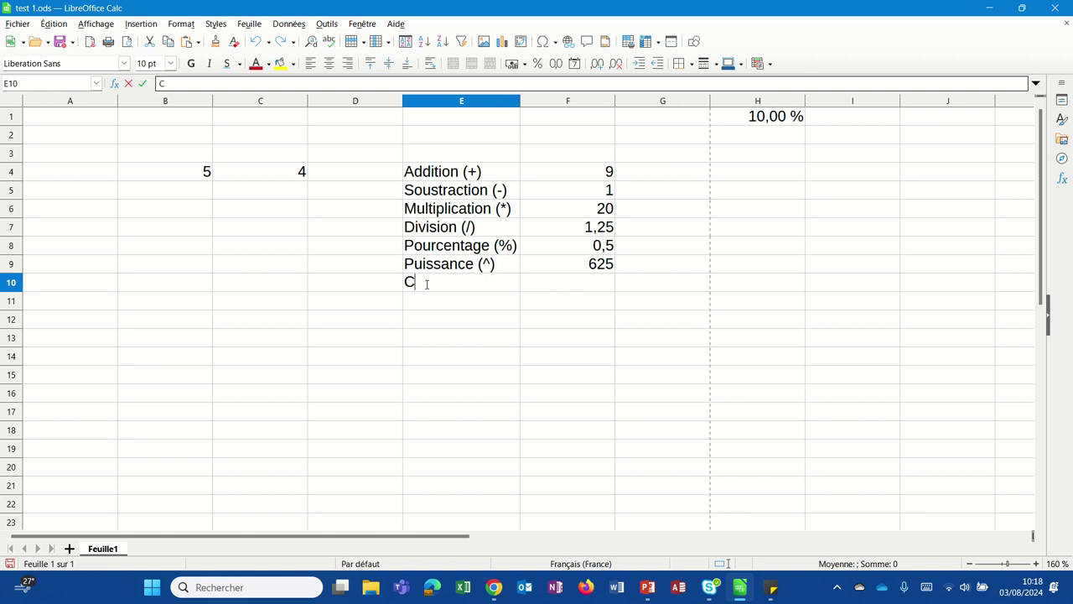
type("oncaténation")
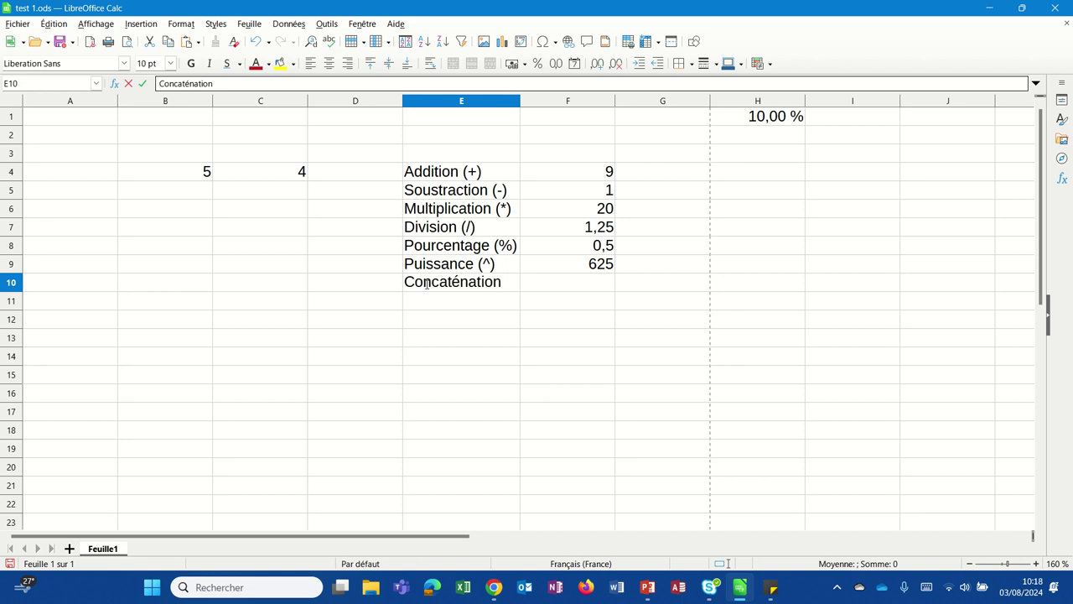
type(" (&)")
key("Return")
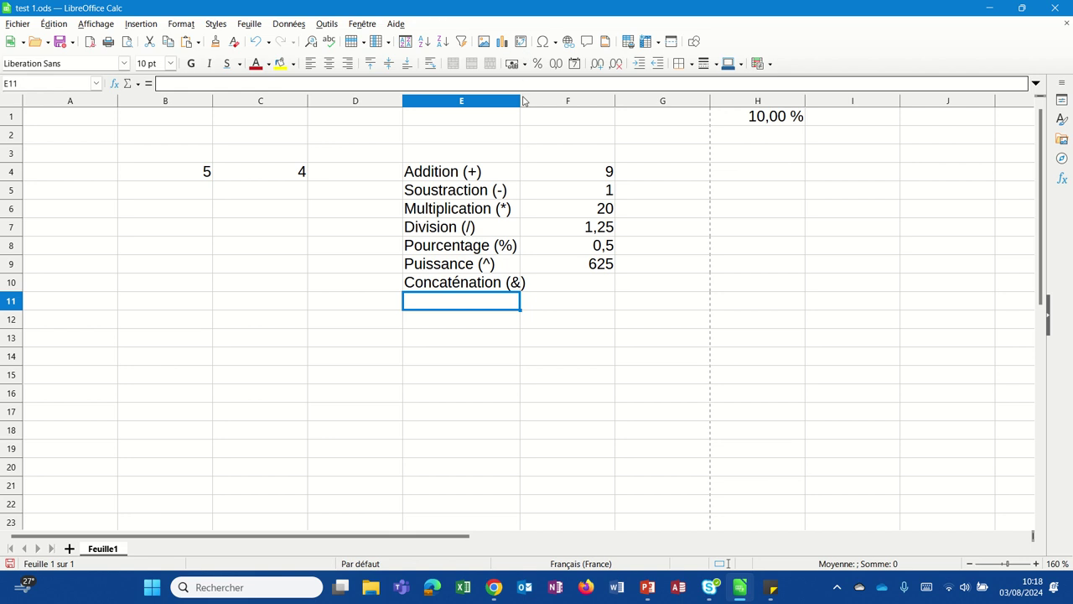
left_click_drag(520, 100, 543, 101)
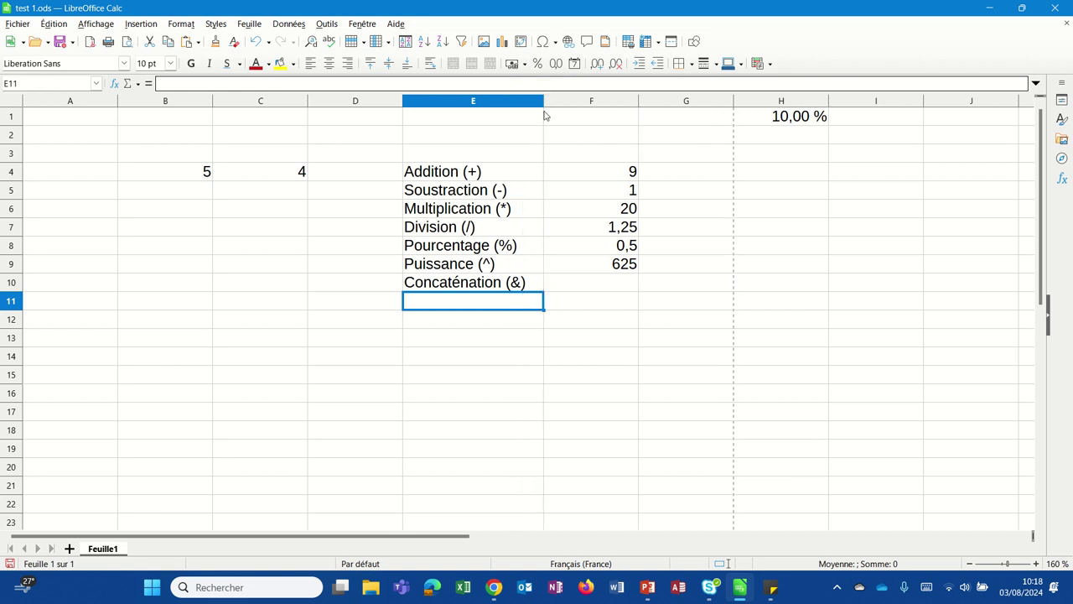
Step: Enter a first name in A1 and a surname in J1
left_click(82, 118)
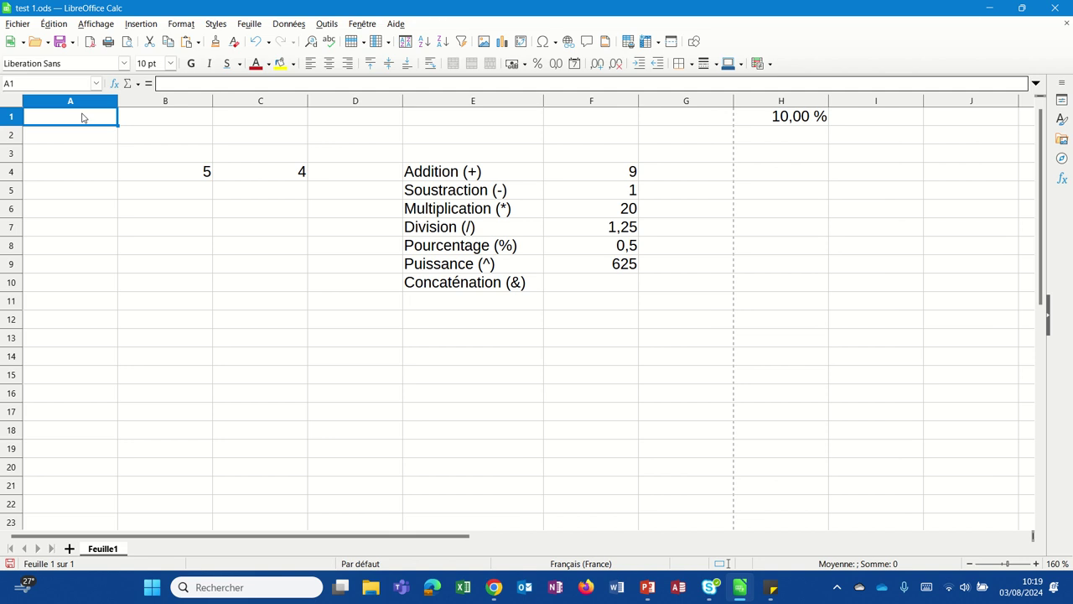
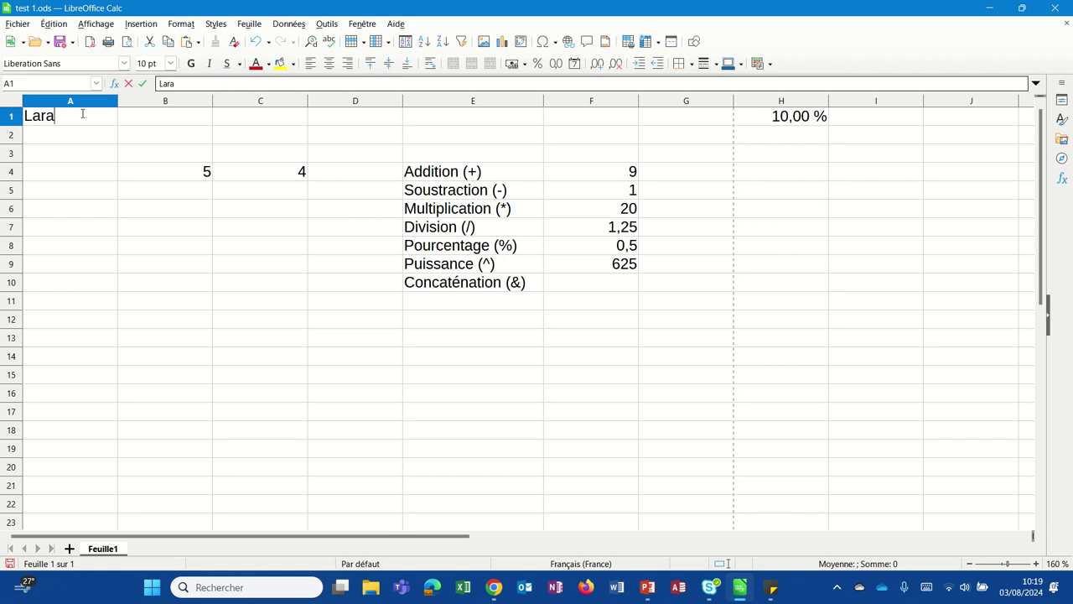
left_click(940, 131)
left_click(940, 120)
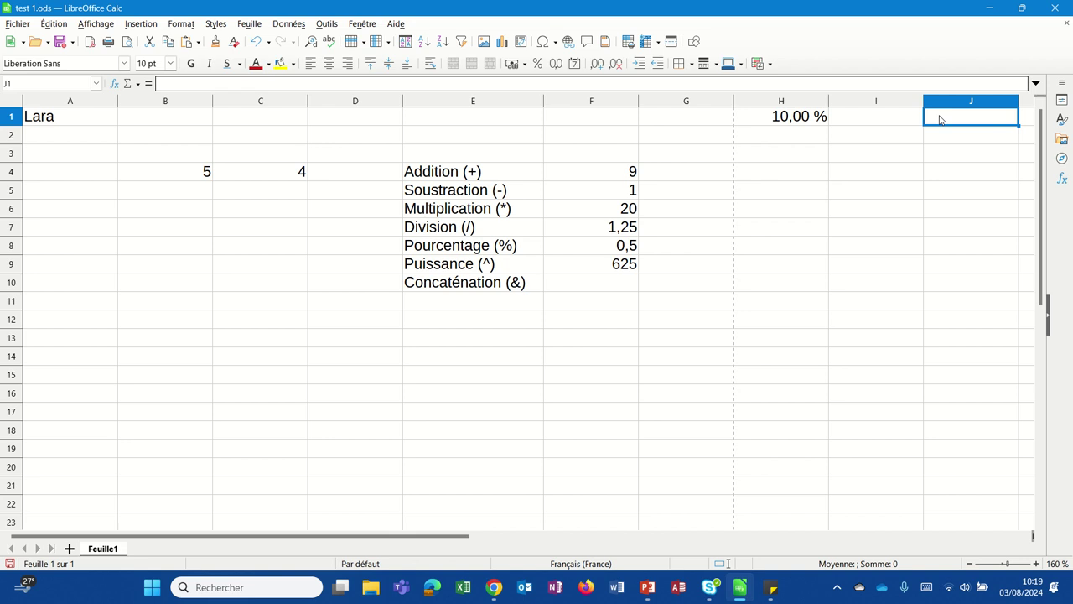
key("Return")
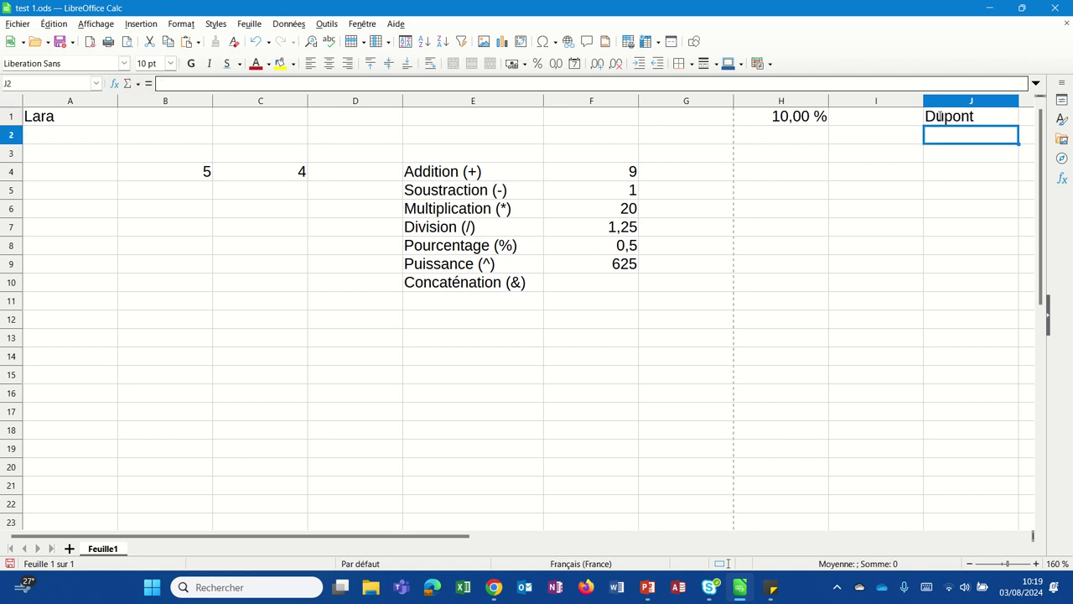
left_click(553, 286)
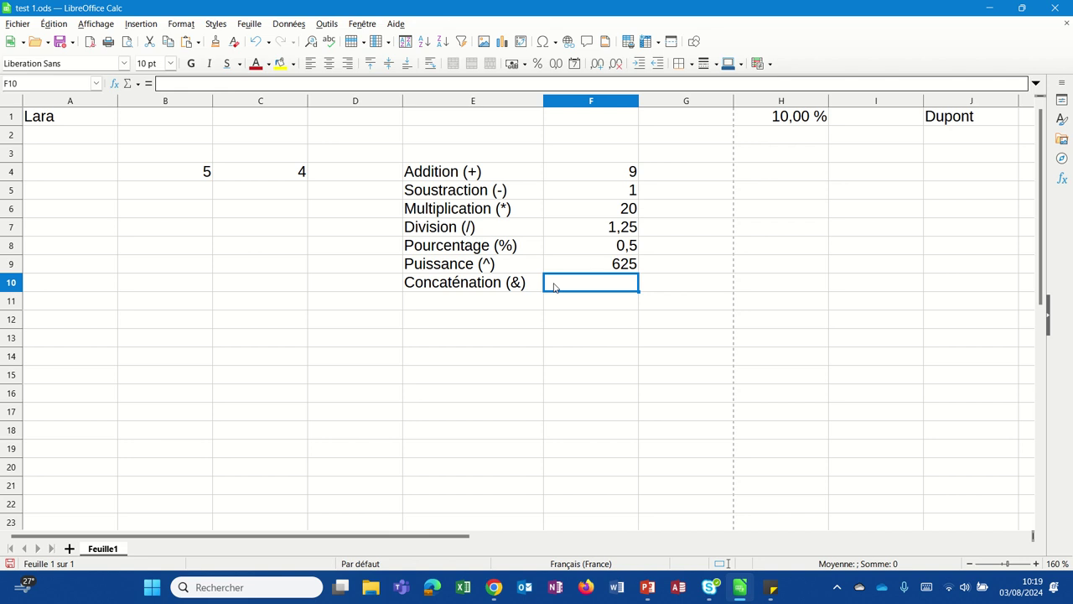
Step: Build =A1&J1 in F10 to join the first name and surname
type("=")
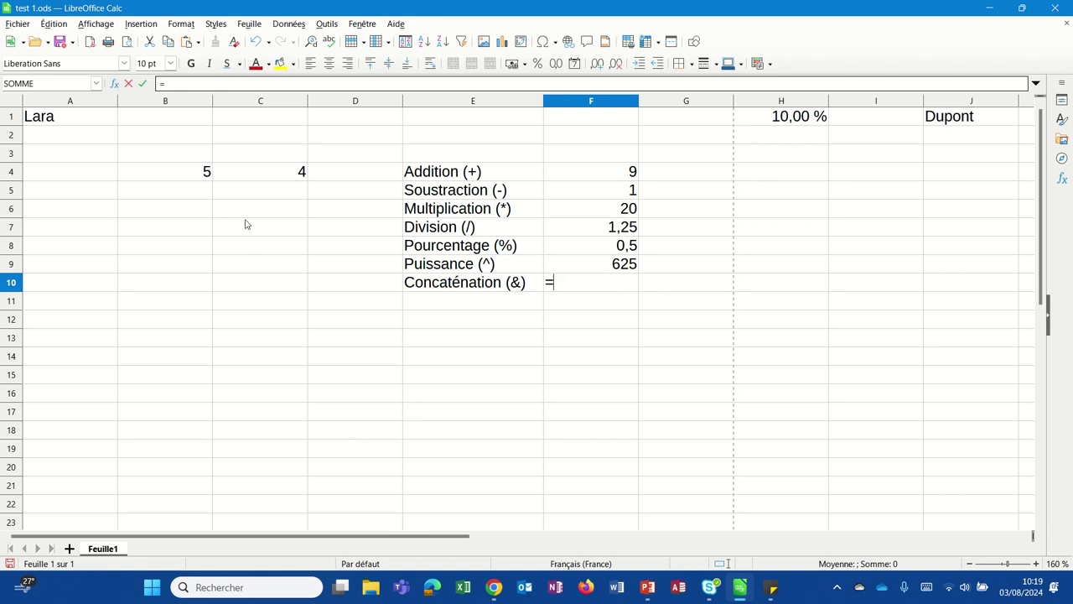
left_click(91, 118)
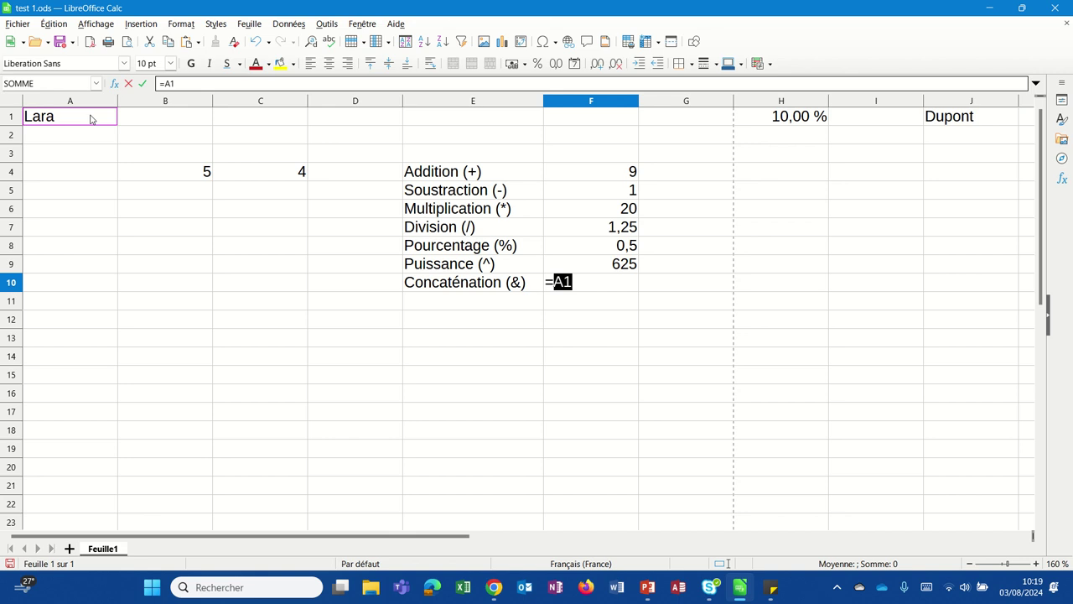
key("Return")
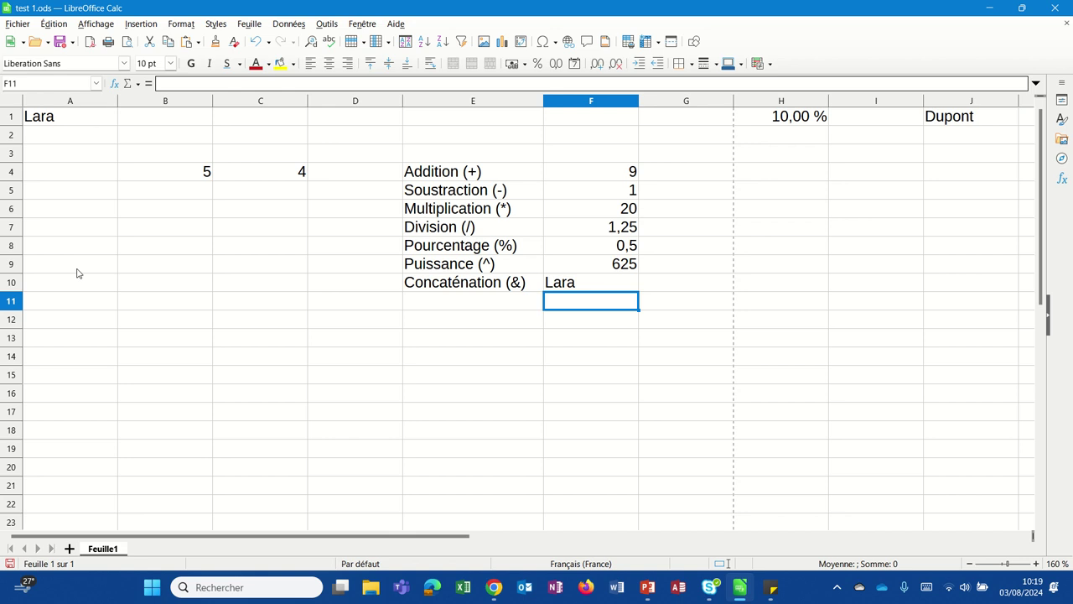
left_click(570, 283)
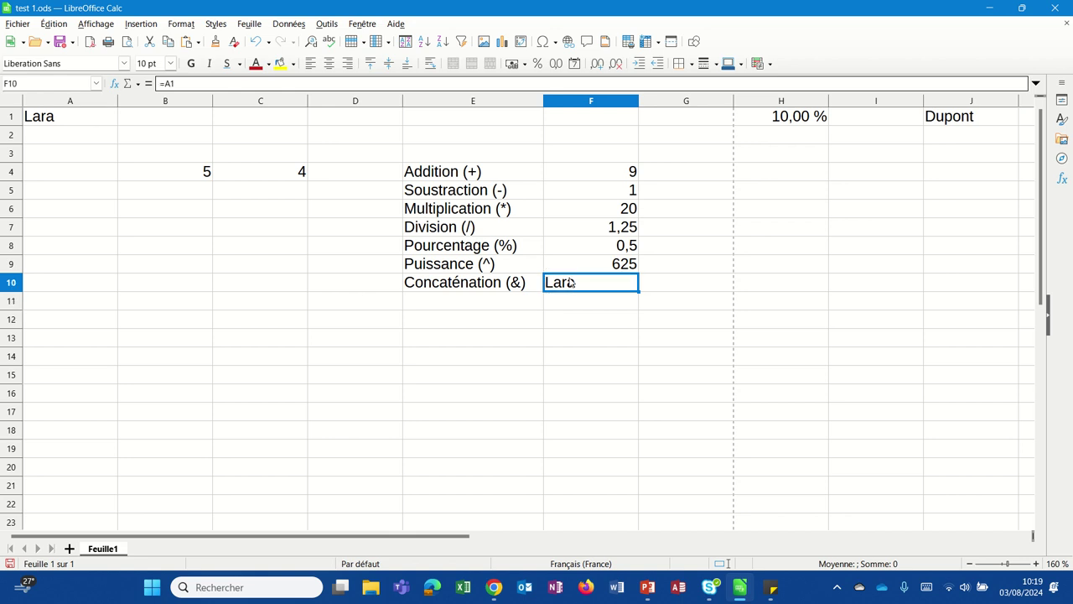
double_click(570, 283)
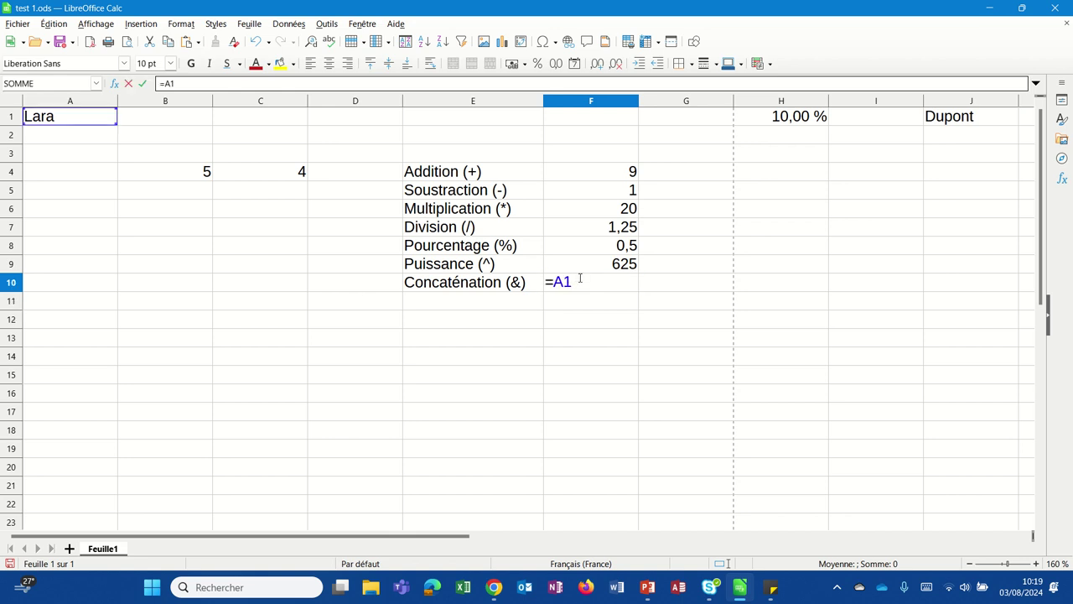
type("&")
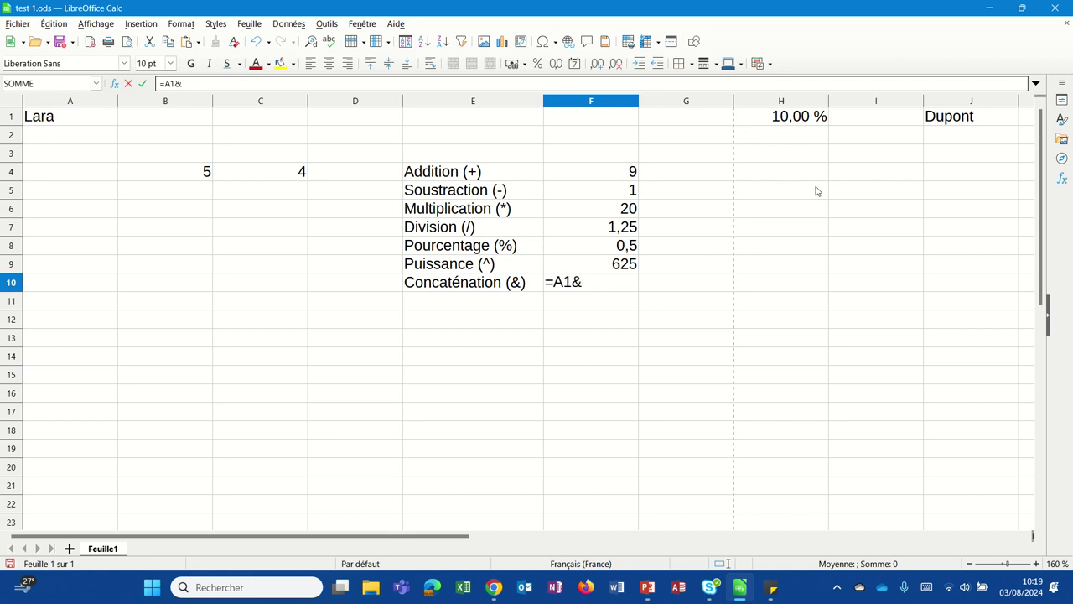
left_click(941, 119)
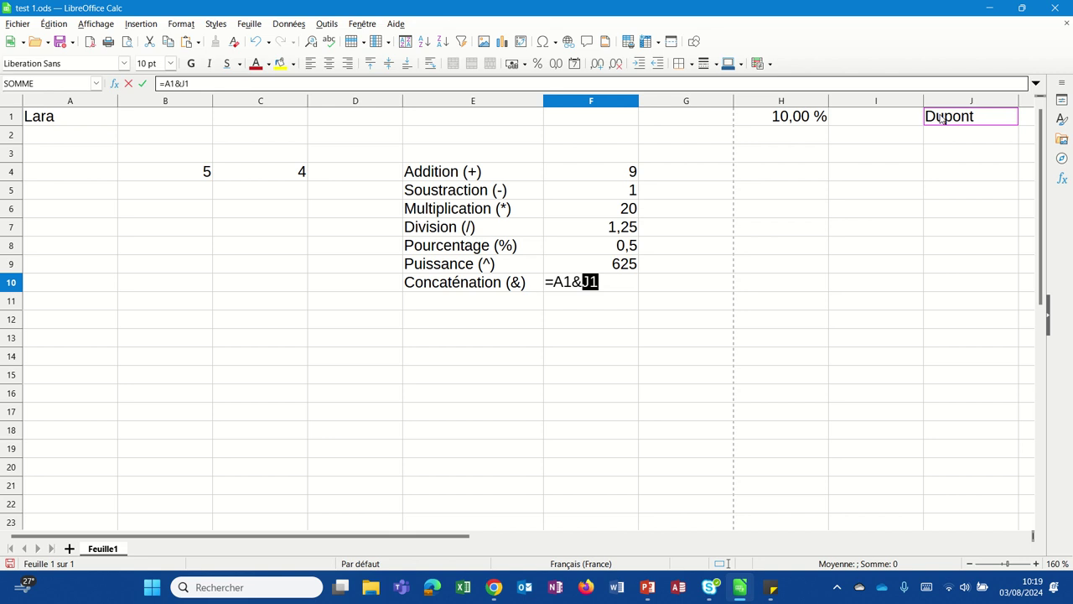
key("Return")
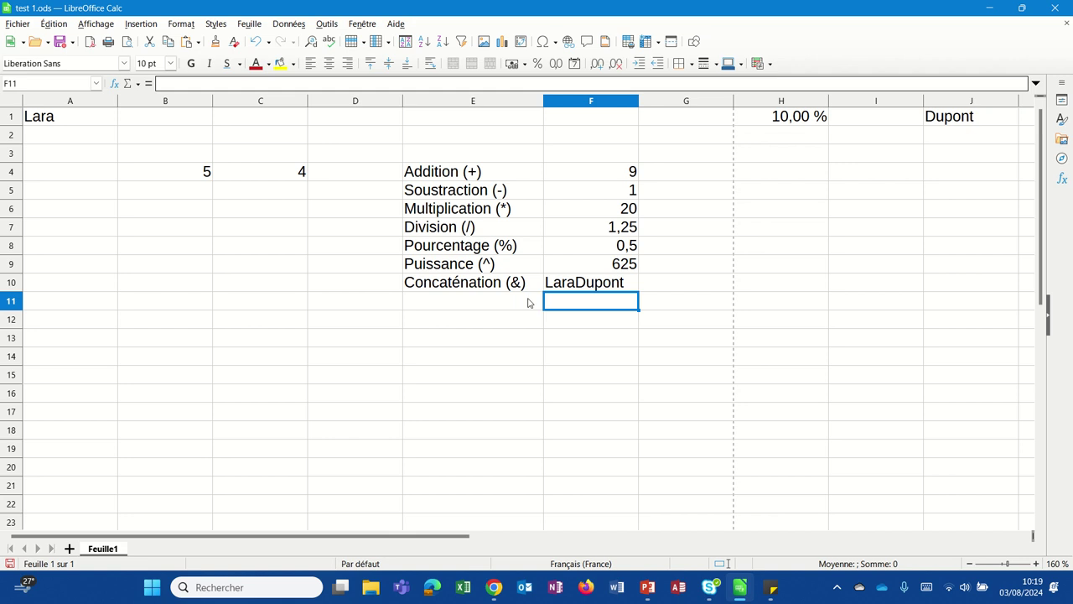
double_click(573, 283)
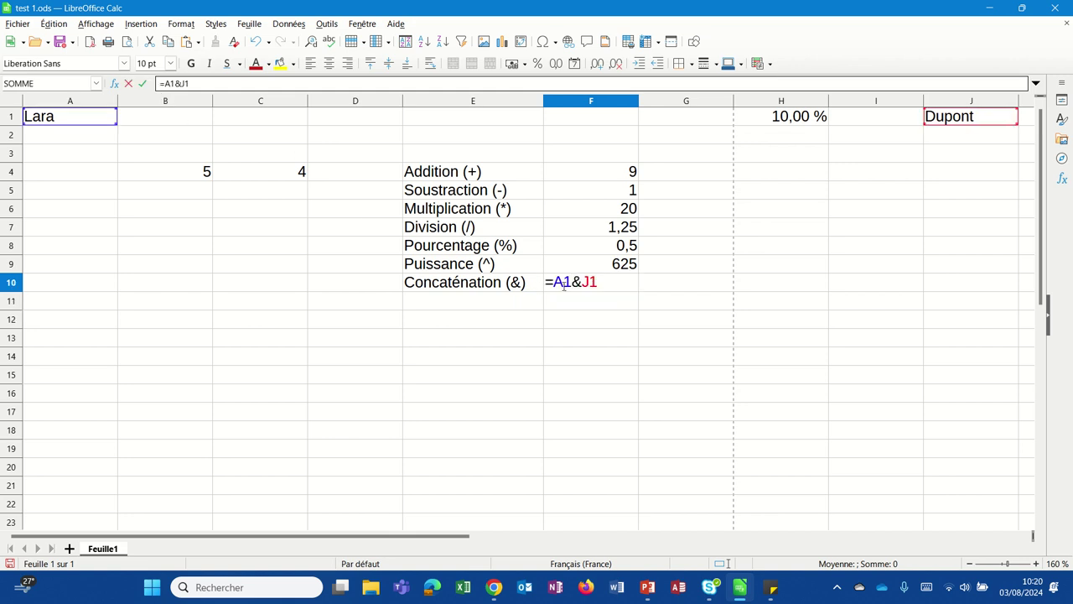
Step: Insert &" "& between A1 and J1 in F10's formula so the names show spaced apart
key("Right")
type("\" \"")
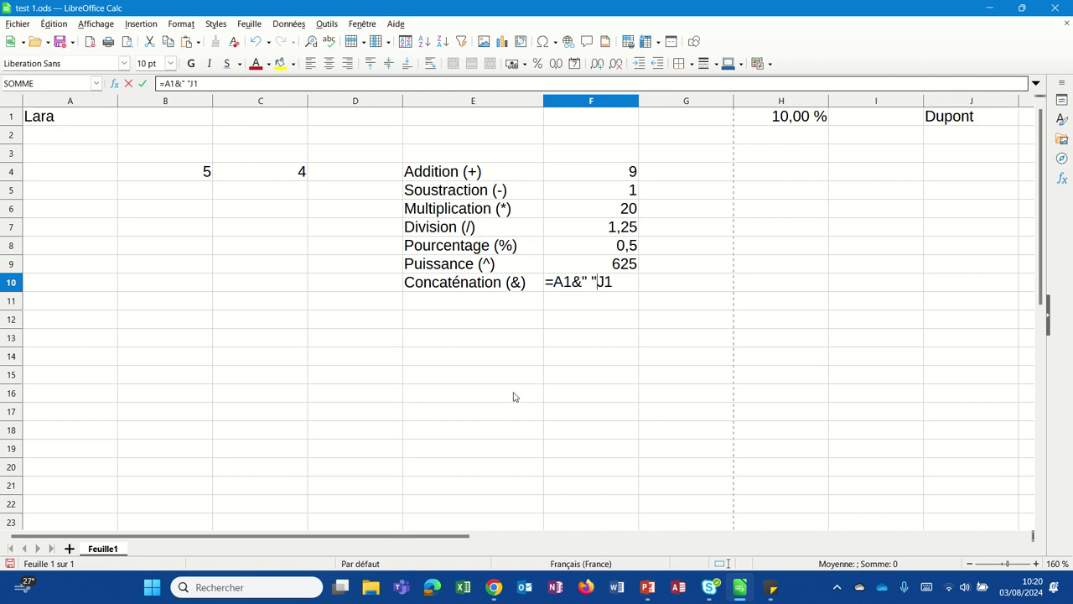
type("&")
left_click_drag(572, 283, 605, 283)
key("Return")
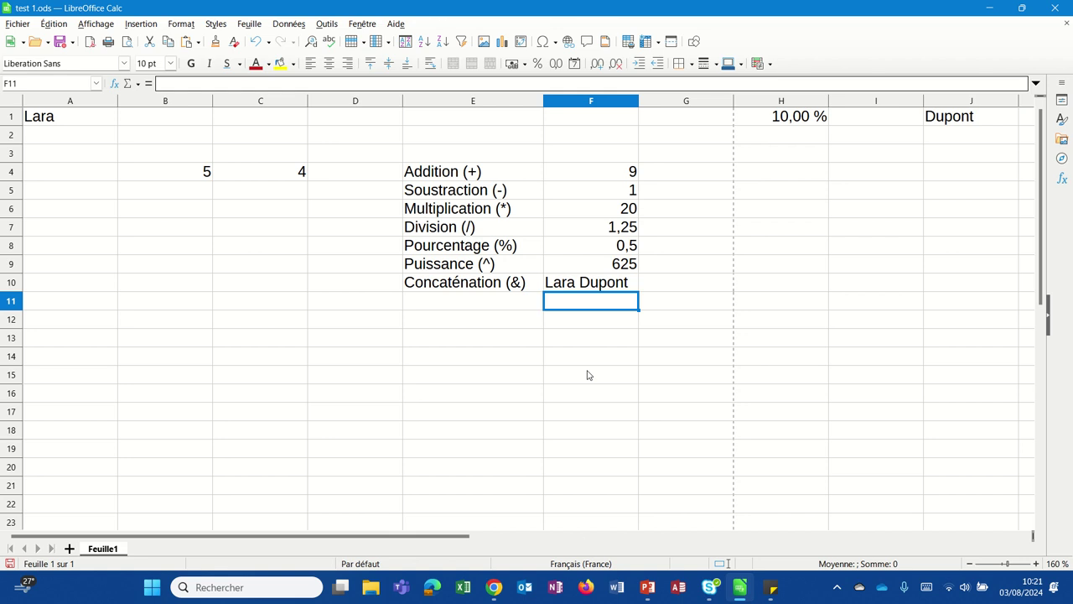
left_click(740, 587)
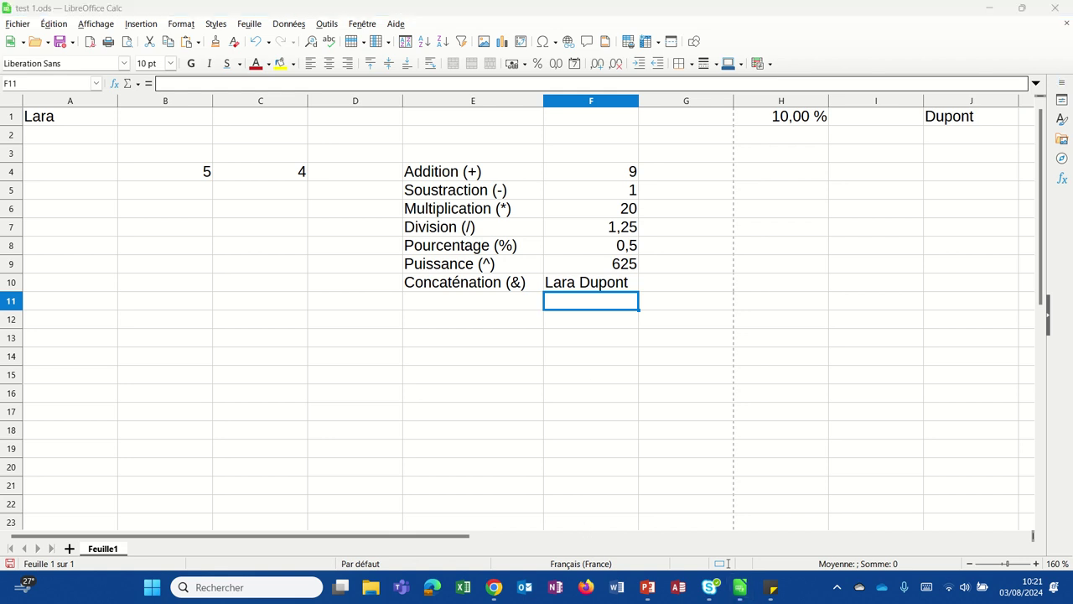